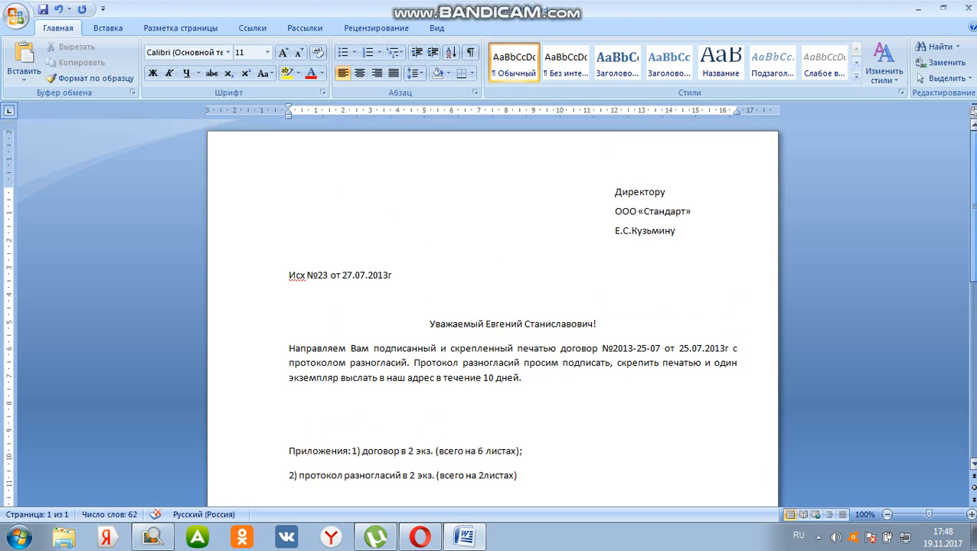
Look over the finished sample business letter from the addressee block to the list of attachments
{"action": "scroll", "coordinate": [493, 312], "scroll_direction": "down", "scroll_amount": 2}
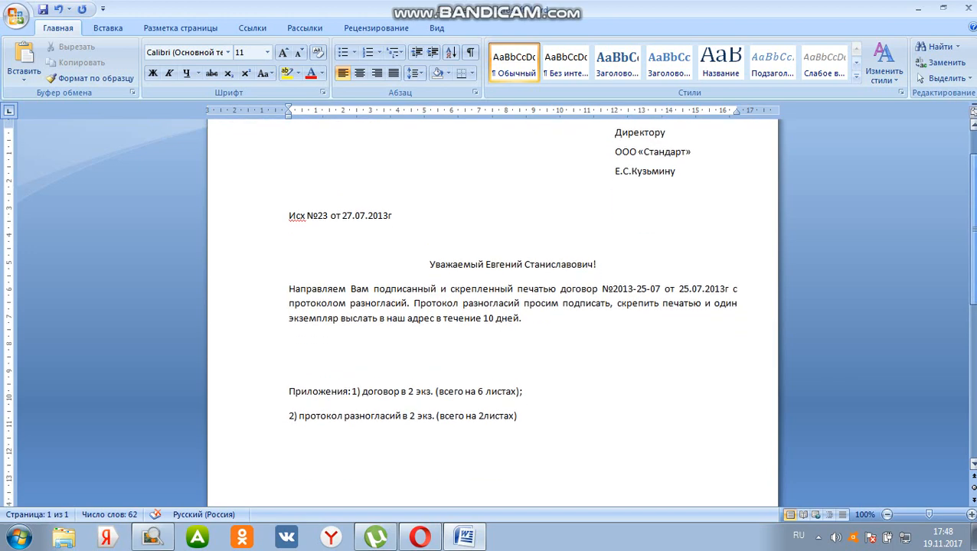
{"action": "scroll", "coordinate": [492, 313], "scroll_direction": "up", "scroll_amount": 2}
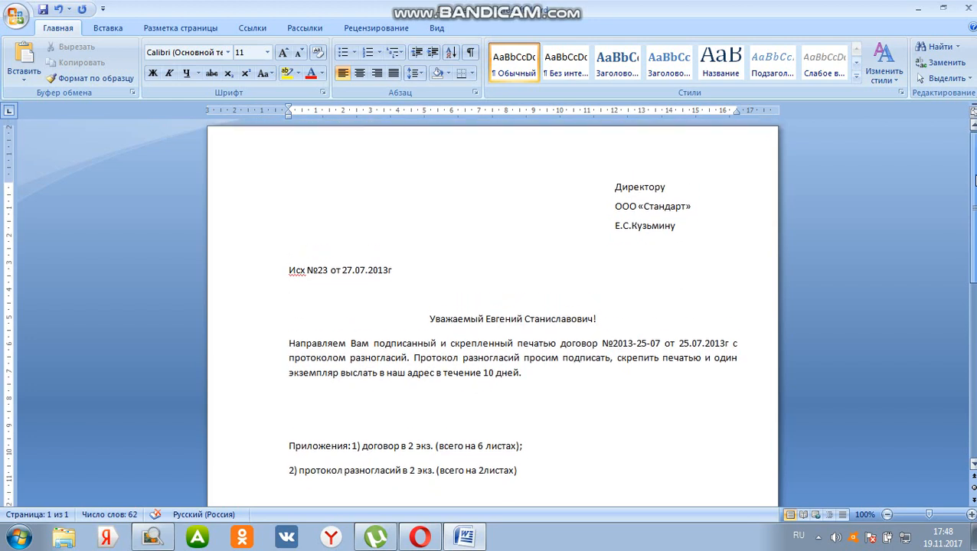
{"action": "left_click", "coordinate": [512, 263]}
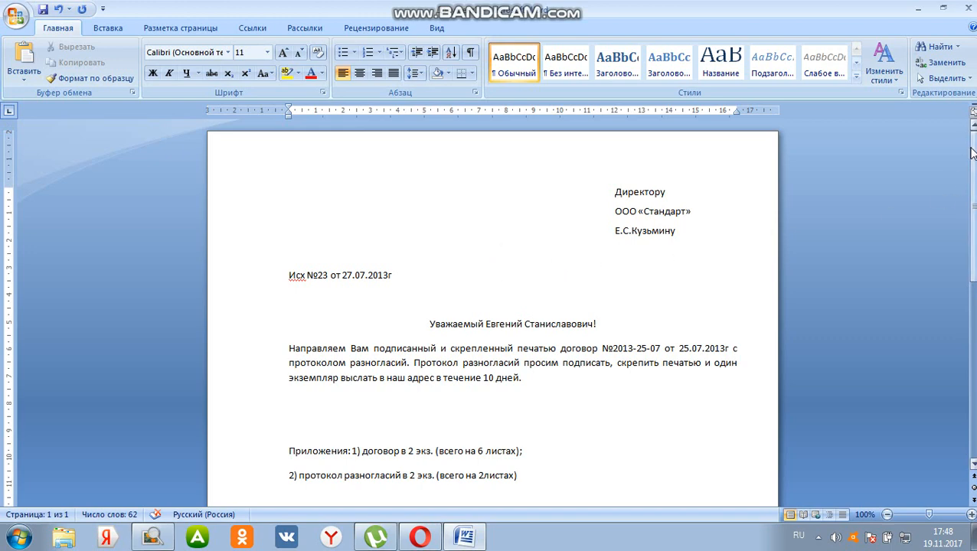
{"action": "left_click_drag", "start_coordinate": [969, 202], "coordinate": [970, 371]}
{"action": "left_click_drag", "start_coordinate": [971, 331], "coordinate": [969, 157]}
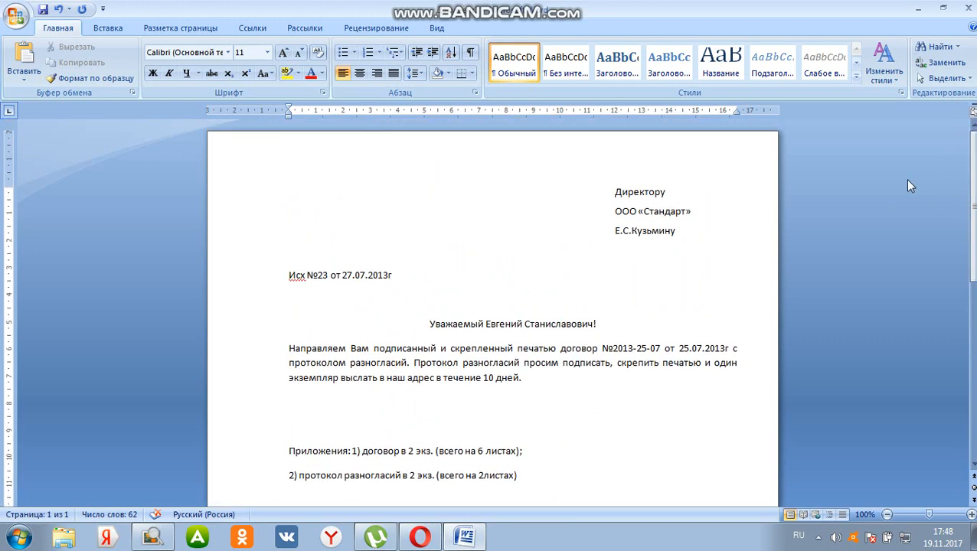
{"action": "left_click", "coordinate": [19, 538]}
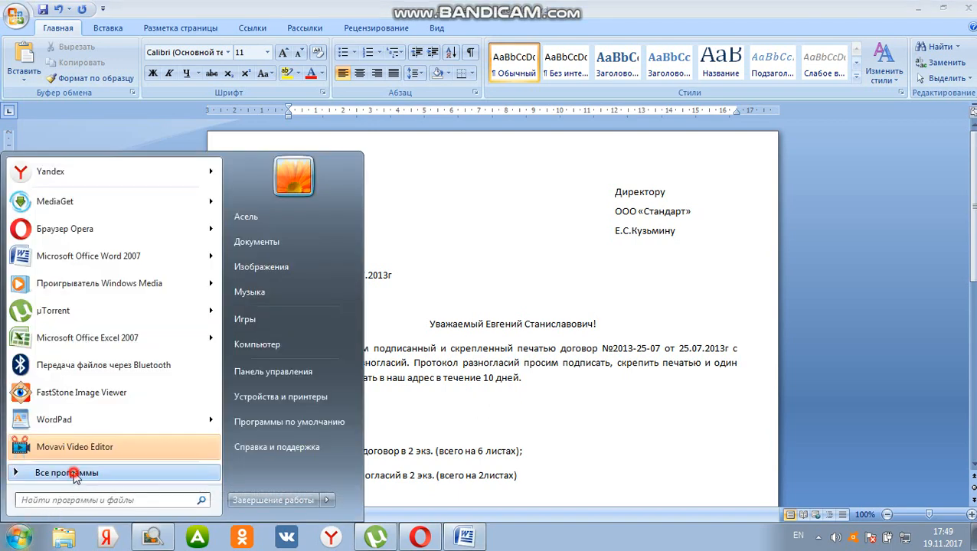
{"action": "left_click", "coordinate": [73, 472]}
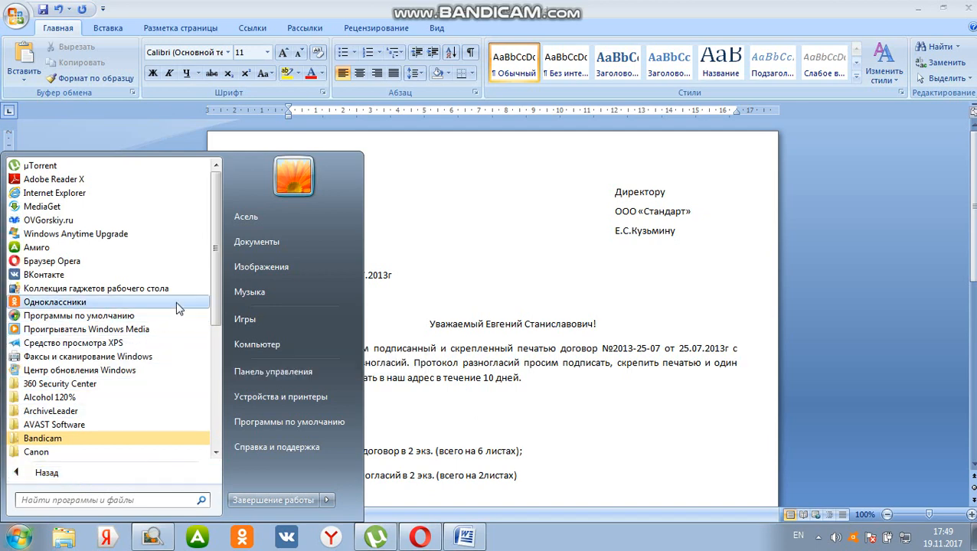
{"action": "left_click_drag", "start_coordinate": [212, 275], "coordinate": [229, 337]}
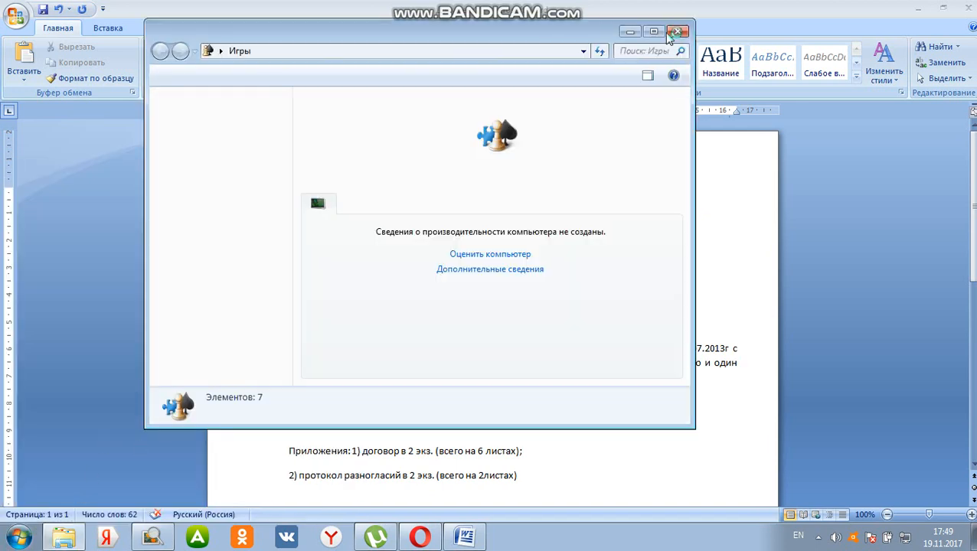
{"action": "left_click", "coordinate": [679, 33]}
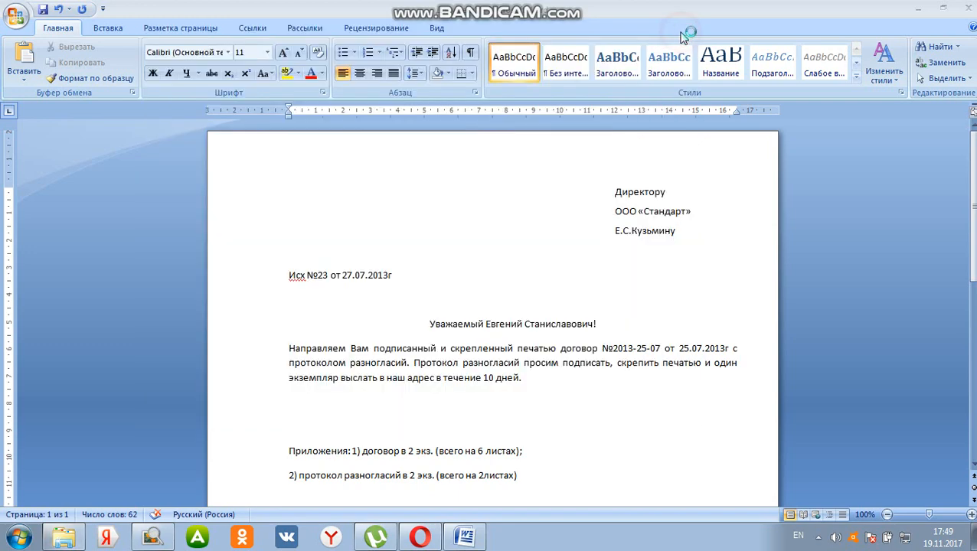
Launch Microsoft Office Word from the installed programs to get a new blank document
{"action": "left_click", "coordinate": [17, 538]}
{"action": "left_click", "coordinate": [73, 470]}
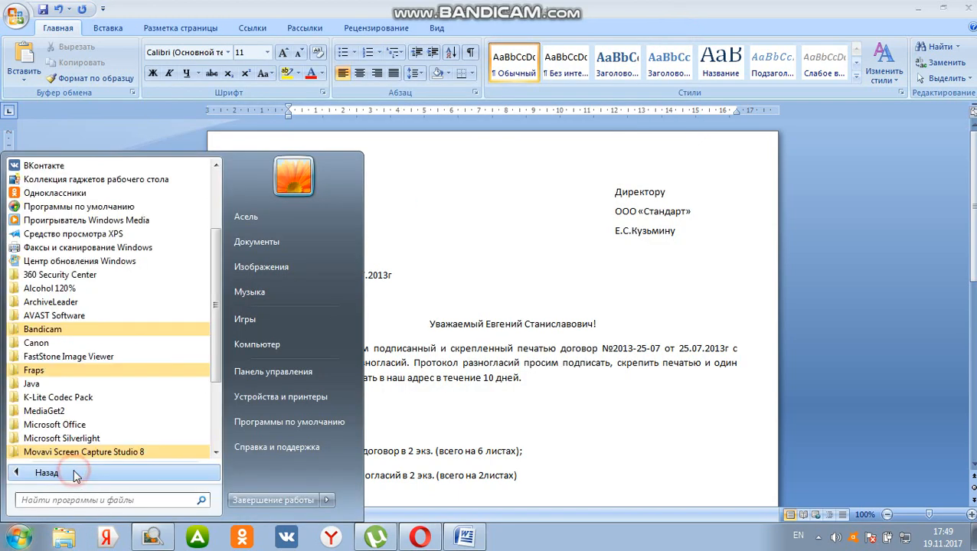
{"action": "left_click", "coordinate": [92, 425]}
{"action": "left_click", "coordinate": [115, 441]}
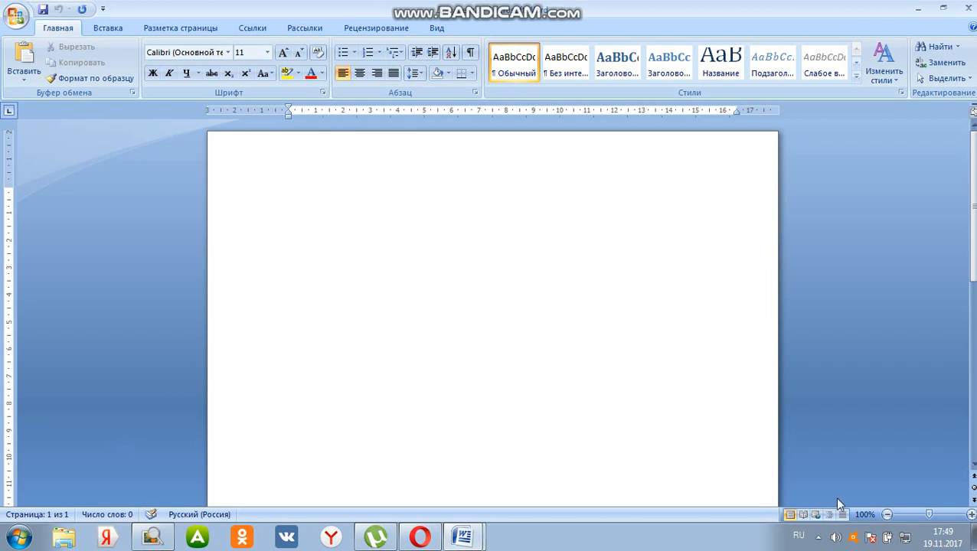
{"action": "left_click", "coordinate": [818, 536]}
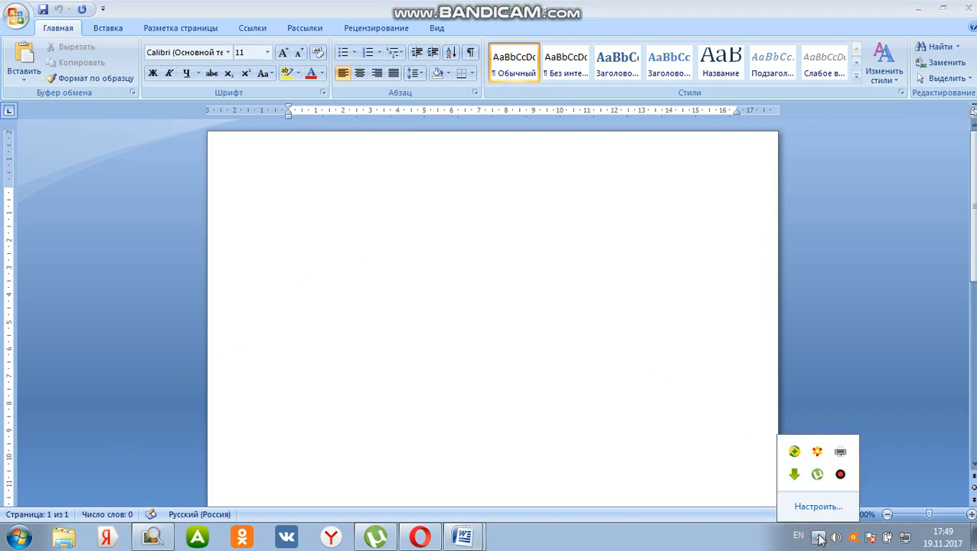
{"action": "left_click", "coordinate": [804, 537]}
{"action": "left_click", "coordinate": [827, 477]}
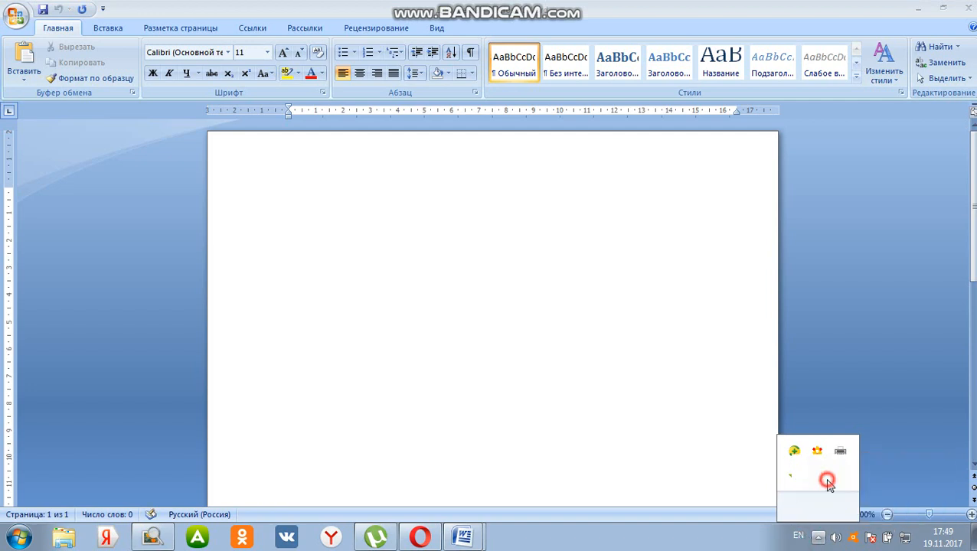
{"action": "left_click", "coordinate": [445, 248]}
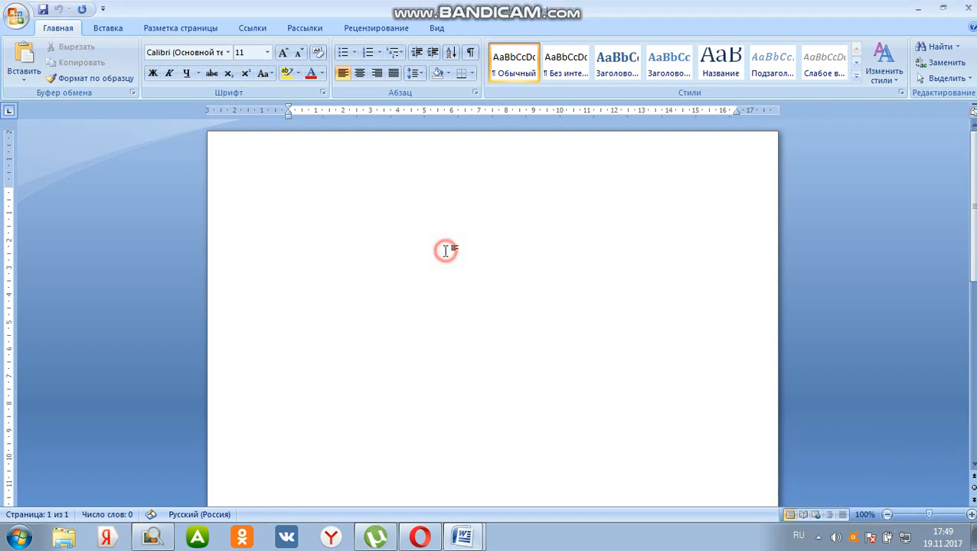
Enter "Директору" and "ООО «Стандарт»" as the first two lines of the blank document
{"action": "left_click", "coordinate": [300, 182]}
{"action": "type", "text": "Директору"}
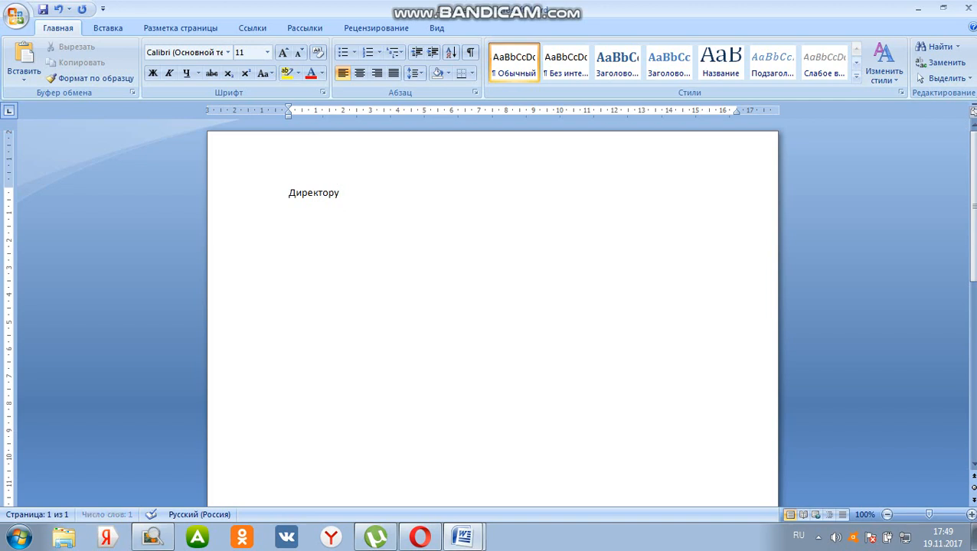
{"action": "key", "text": "Return"}
{"action": "type", "text": "ООО"}
{"action": "type", "text": "«Стандарт»"}
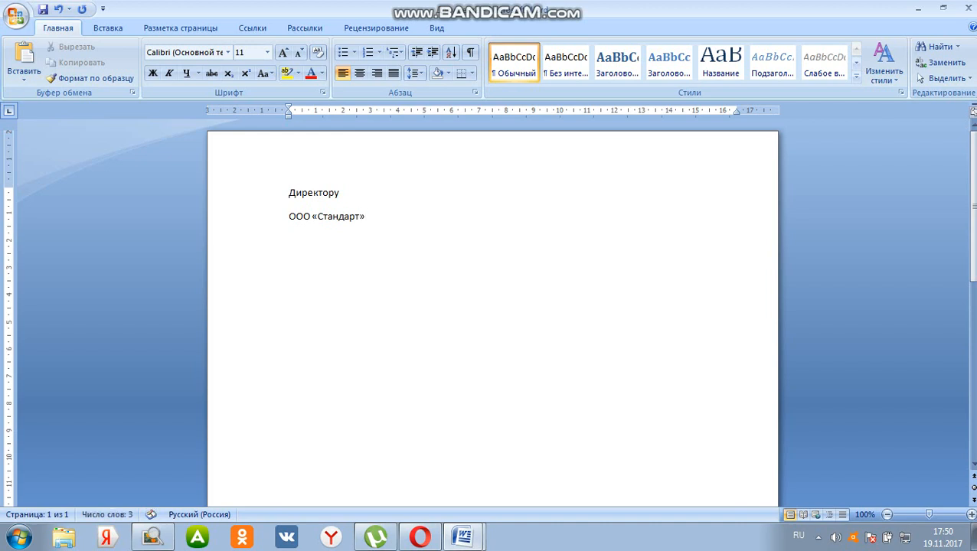
Add the director's initials and surname on a third line below the company name
{"action": "key", "text": "Return"}
{"action": "type", "text": "Е.С.Кузьмину"}
Add the reference line "Исх №23 от 27.07.2013г" below the addressee and begin a new paragraph after it
{"action": "key", "text": "Return"}
{"action": "type", "text": "Исх"}
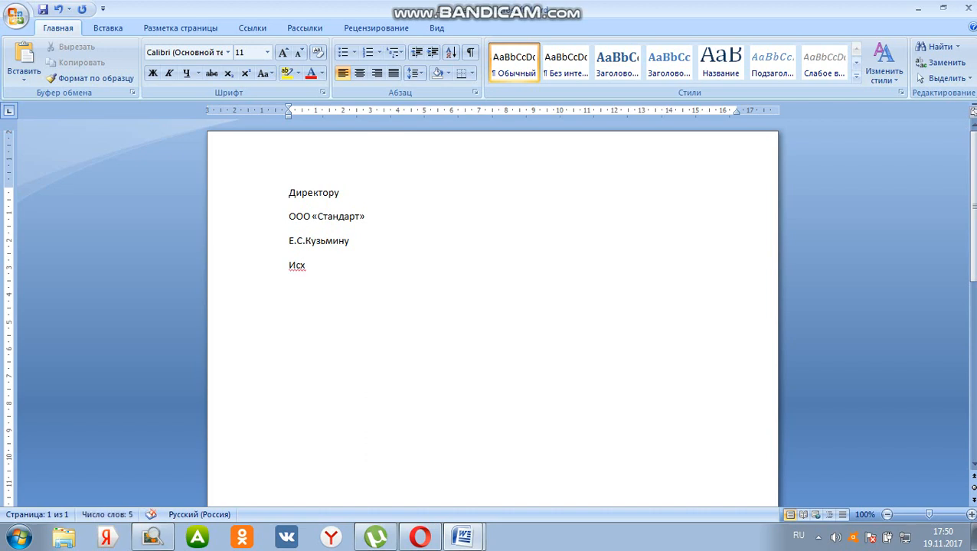
{"action": "type", "text": " №23 от 27.07.2013"}
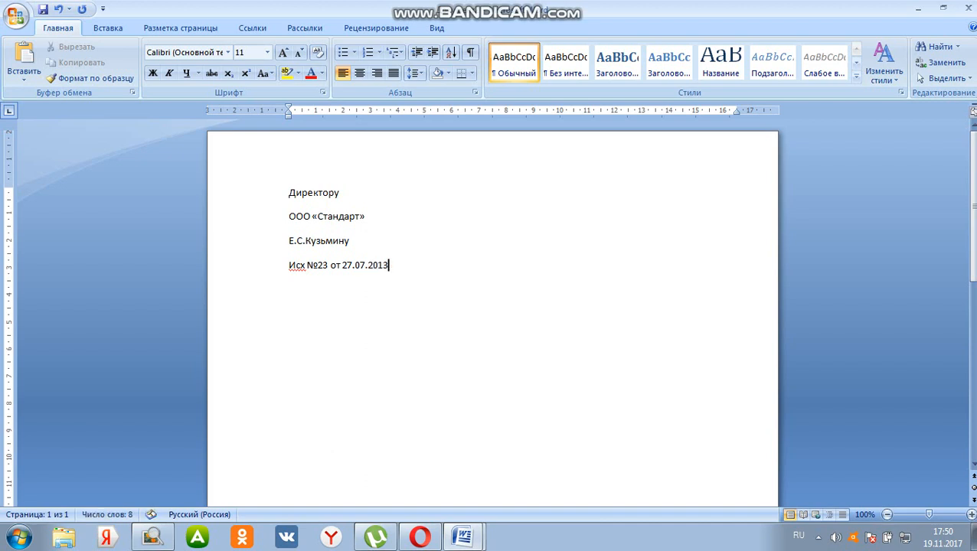
{"action": "type", "text": "г"}
{"action": "key", "text": "Return"}
Check the salutation in the sample letter, then start it in the new document with "Уважаемый" and the director's first name
{"action": "mouse_move", "coordinate": [462, 537]}
{"action": "left_click", "coordinate": [398, 479]}
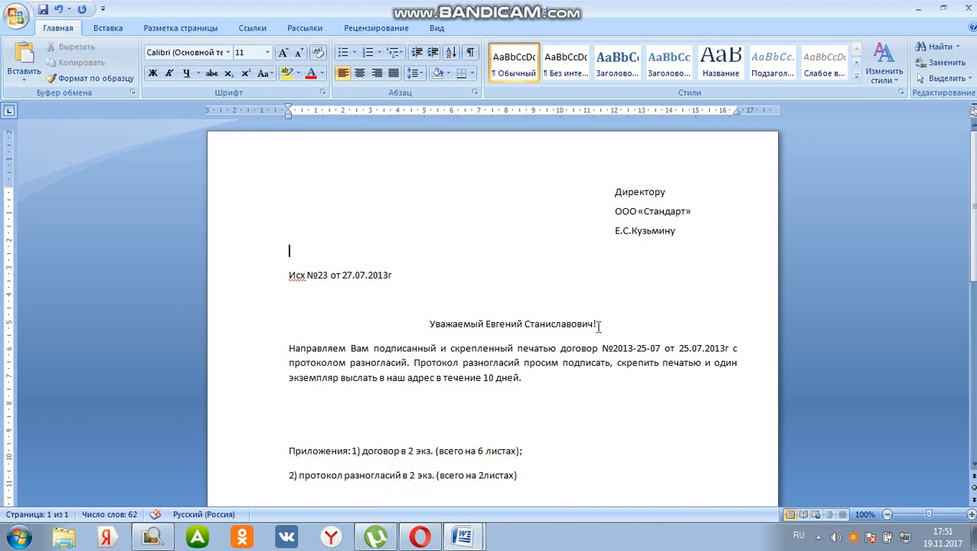
{"action": "mouse_move", "coordinate": [467, 536]}
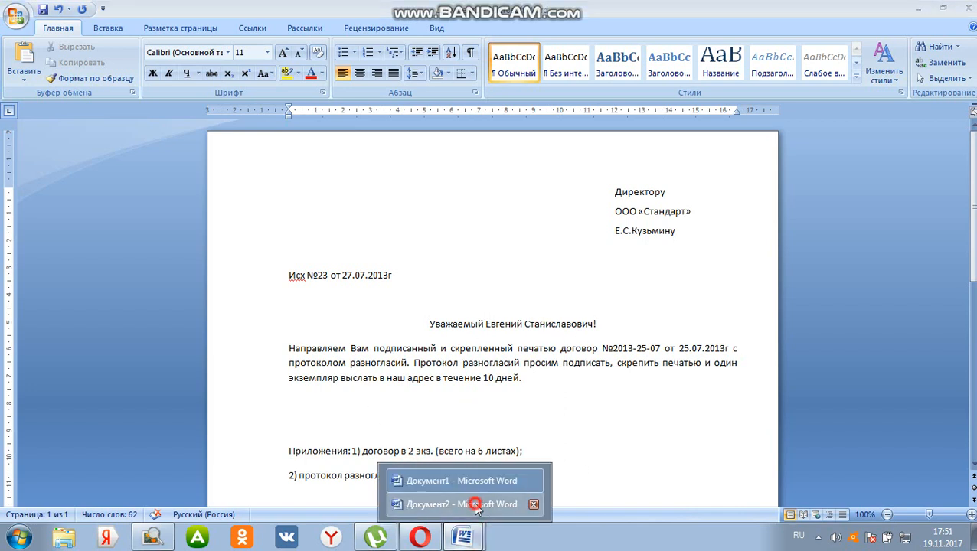
{"action": "left_click", "coordinate": [481, 505]}
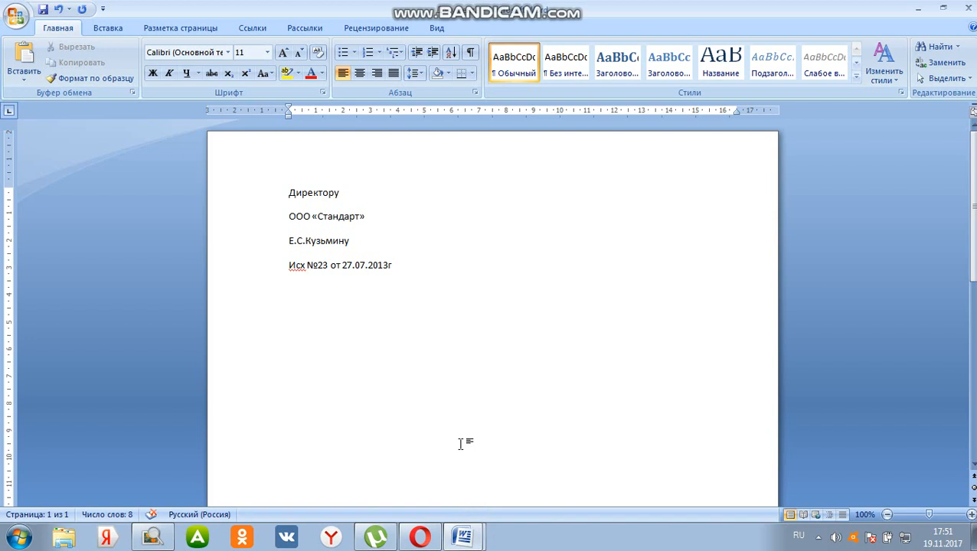
{"action": "type", "text": "Уважаемый"}
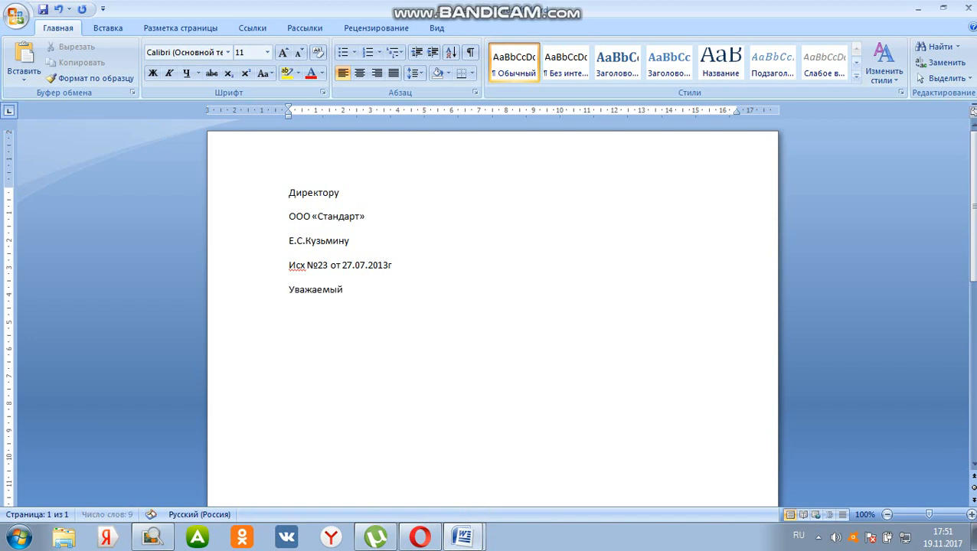
{"action": "type", "text": " Евг"}
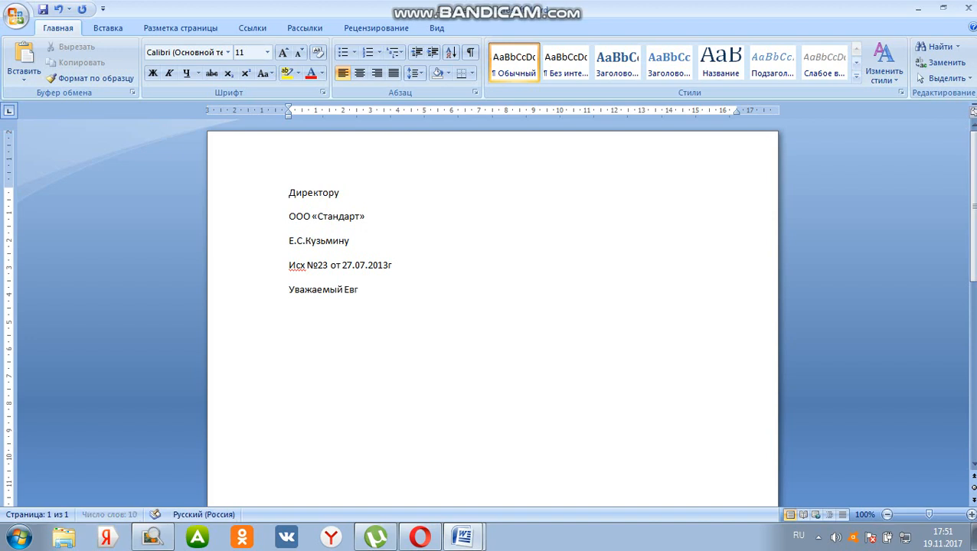
{"action": "type", "text": "ений Станисо"}
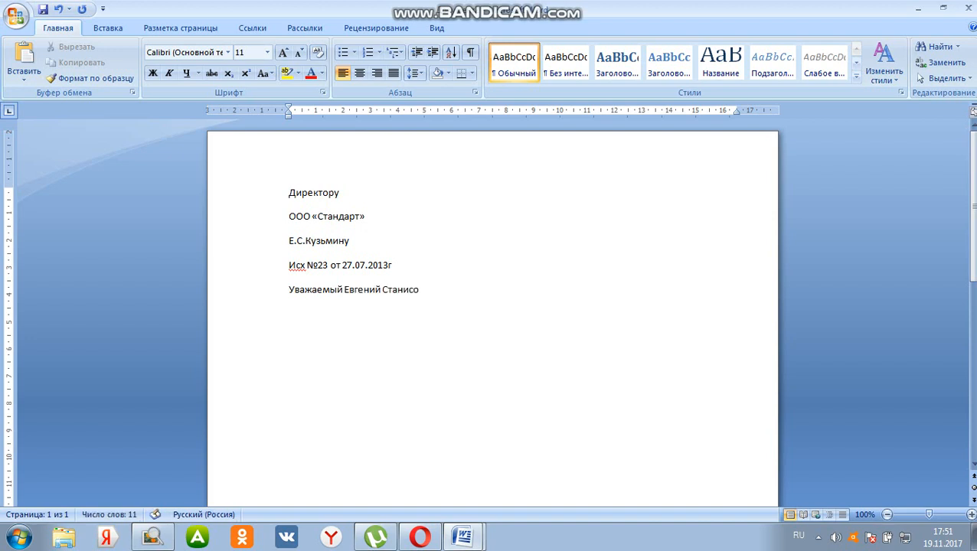
Complete the salutation with the director's correctly spelled patronymic and an exclamation mark
{"action": "key", "text": "BackSpace"}
{"action": "key", "text": "BackSpace"}
{"action": "type", "text": "с"}
{"action": "key", "text": "BackSpace"}
{"action": "key", "text": "BackSpace"}
{"action": "key", "text": "BackSpace"}
{"action": "type", "text": "ниславович!"}
Begin the body paragraph below the salutation with "Направляем Вам подписанный"
{"action": "key", "text": "Return"}
{"action": "type", "text": "На"}
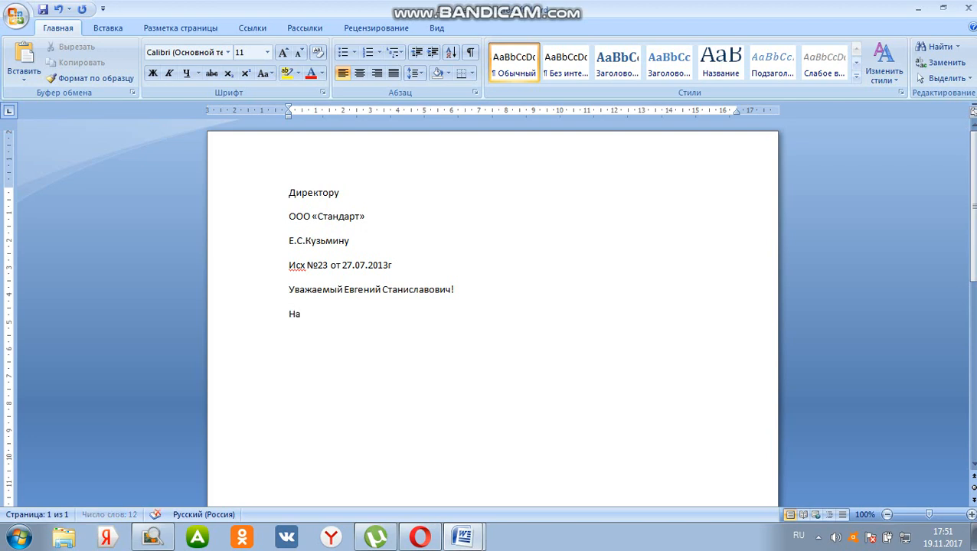
{"action": "type", "text": "правляем Вам подпис"}
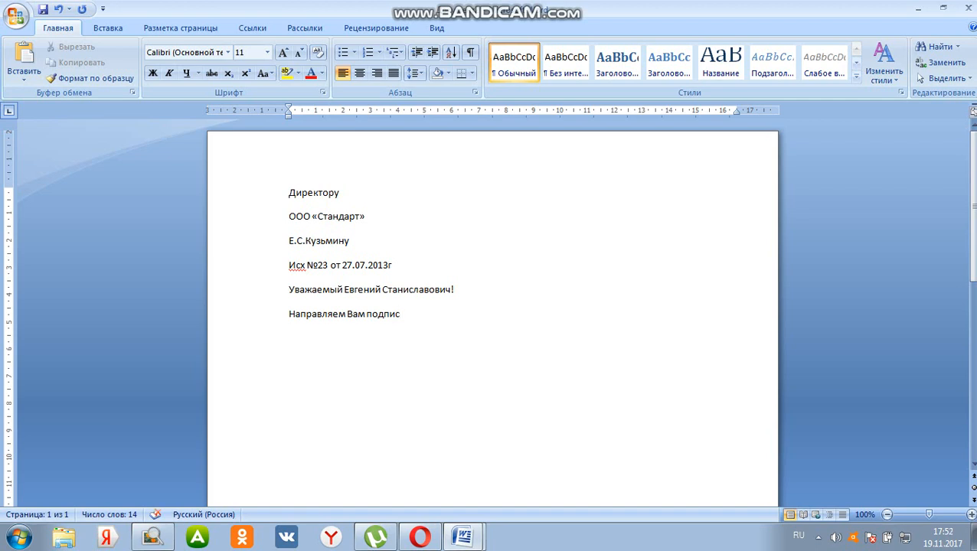
{"action": "type", "text": "анный"}
Continue the body sentence with "и скрепленный печатью договор"
{"action": "type", "text": "и скреп"}
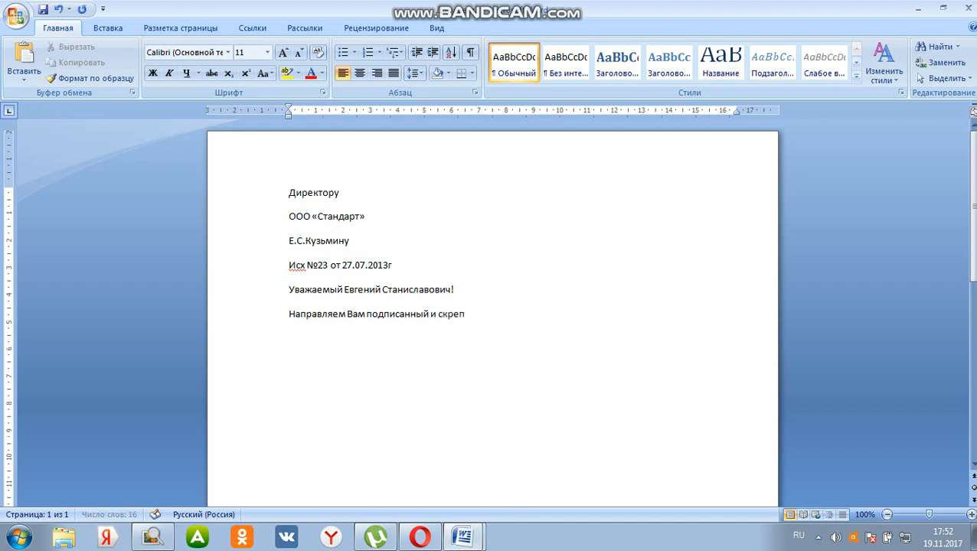
{"action": "type", "text": "ленный печатью договор"}
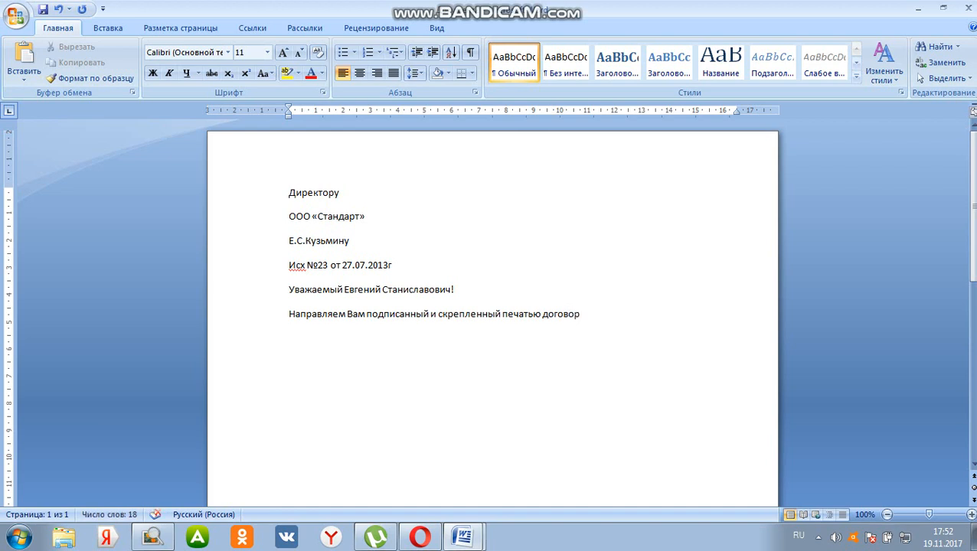
{"action": "type", "text": " №2013-25-"}
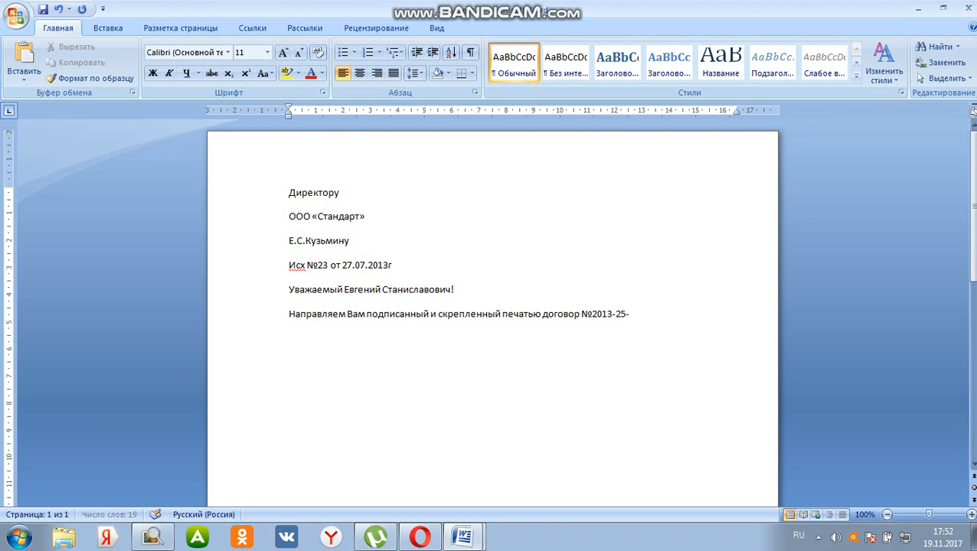
{"action": "type", "text": "07 от 25.07"}
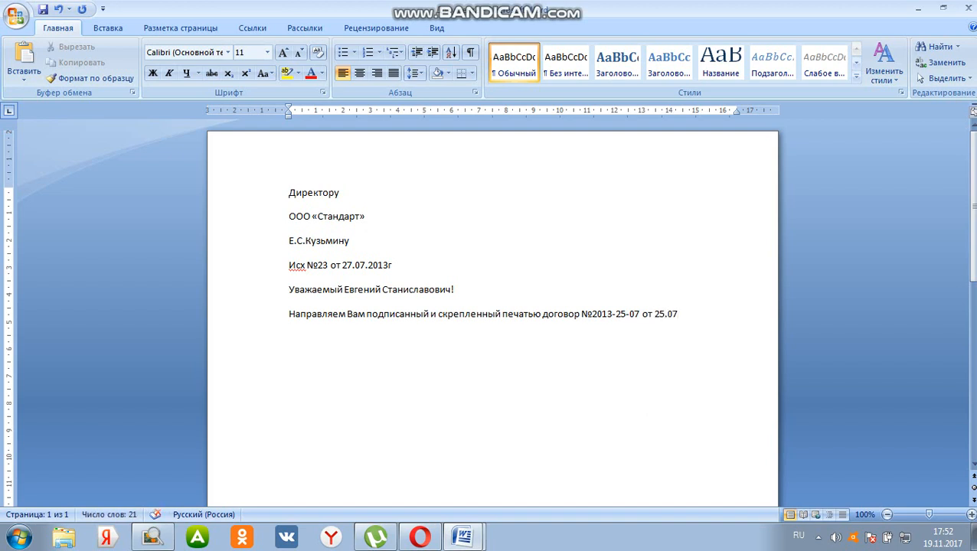
{"action": "type", "text": ".2013г  с протоколом"}
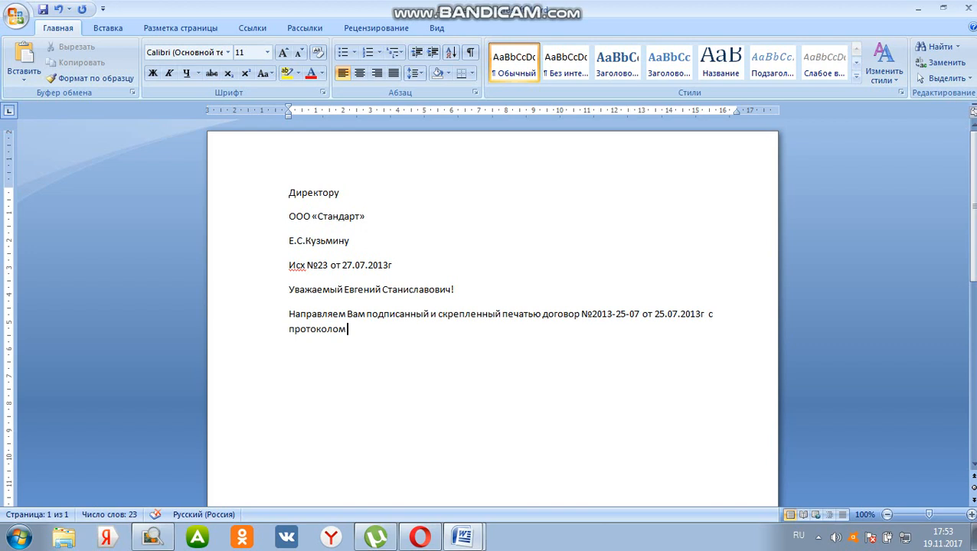
{"action": "type", "text": " разн"}
{"action": "type", "text": "огласий"}
{"action": "type", "text": "."}
{"action": "type", "text": " П"}
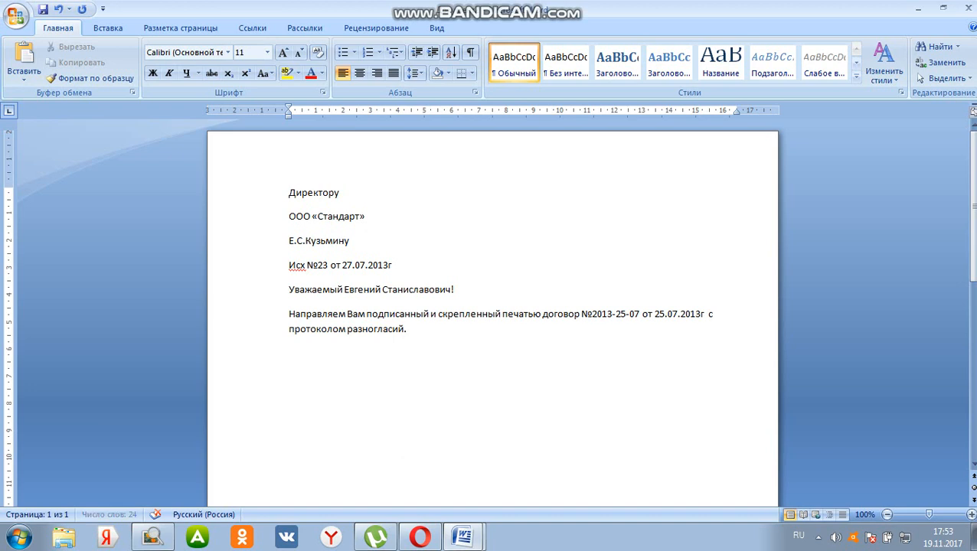
{"action": "type", "text": "ротокол"}
{"action": "type", "text": " разно"}
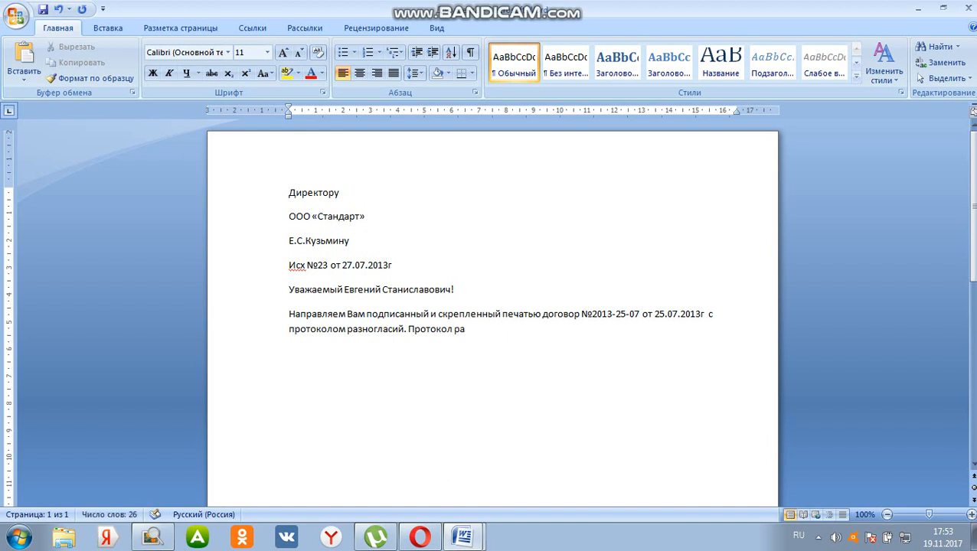
{"action": "type", "text": "гласий п"}
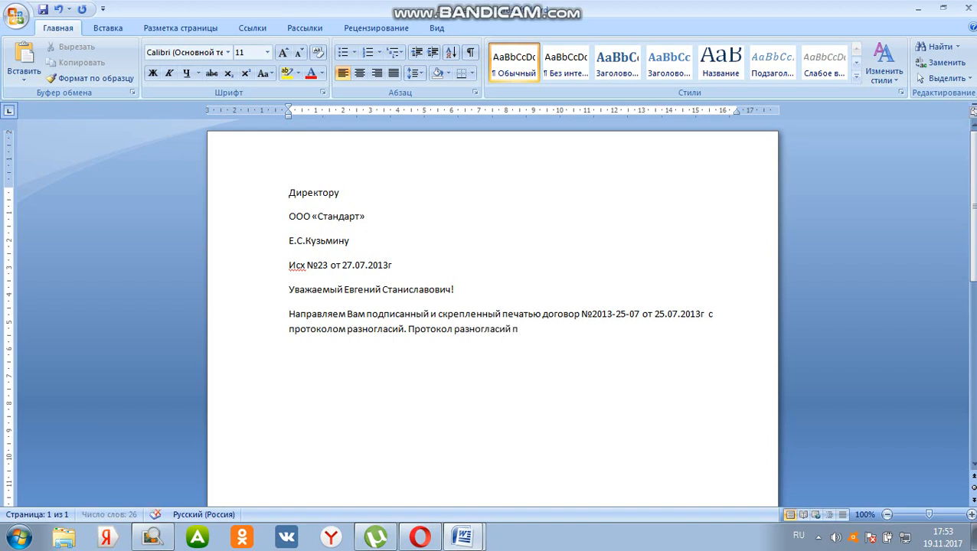
{"action": "type", "text": "росим подписать"}
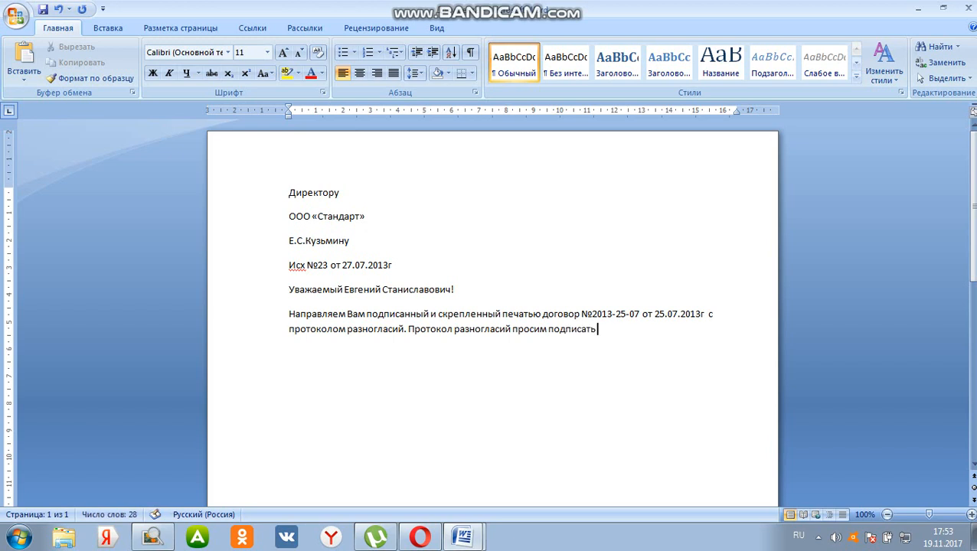
{"action": "type", "text": ", скрепить печатью "}
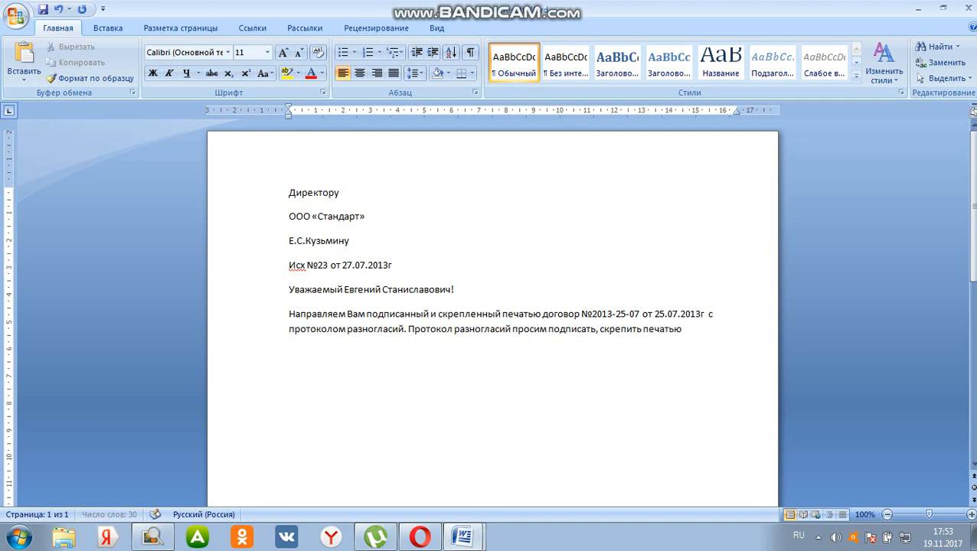
{"action": "type", "text": "и один экземпл"}
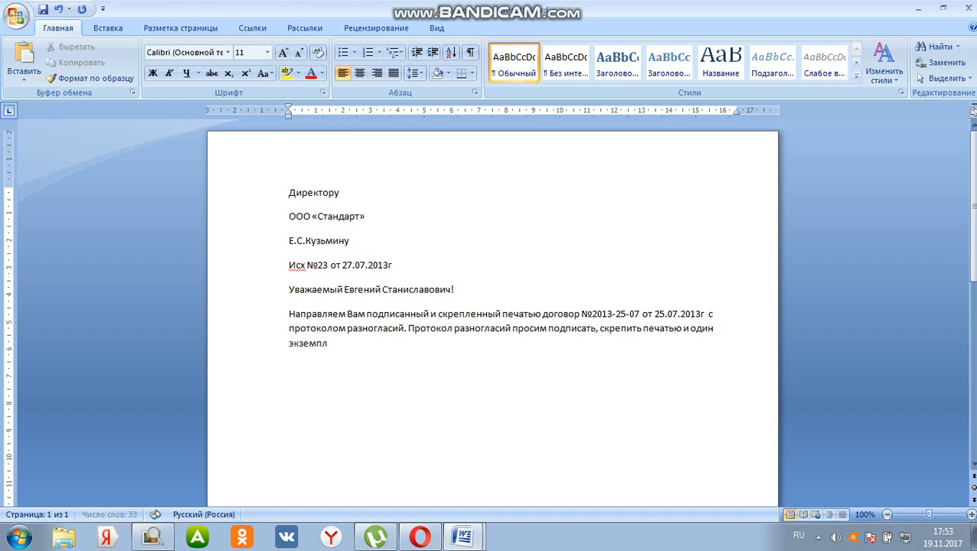
{"action": "type", "text": "яр выслать"}
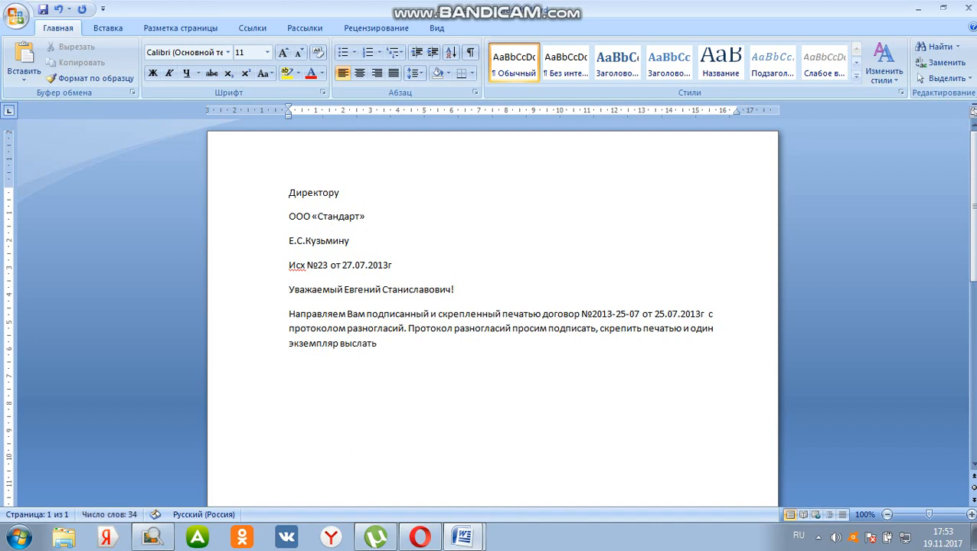
{"action": "type", "text": " в наш адрес в течен"}
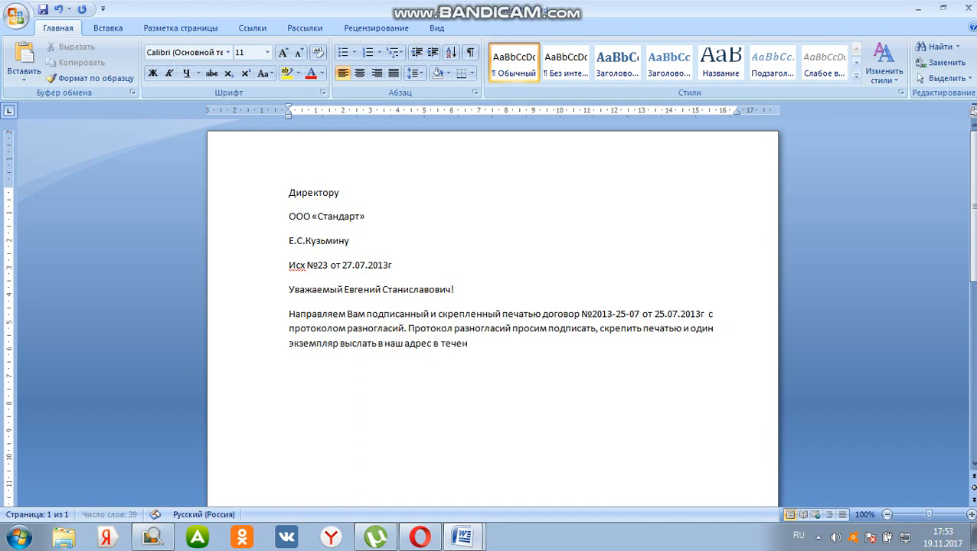
{"action": "type", "text": "ие 10 дней"}
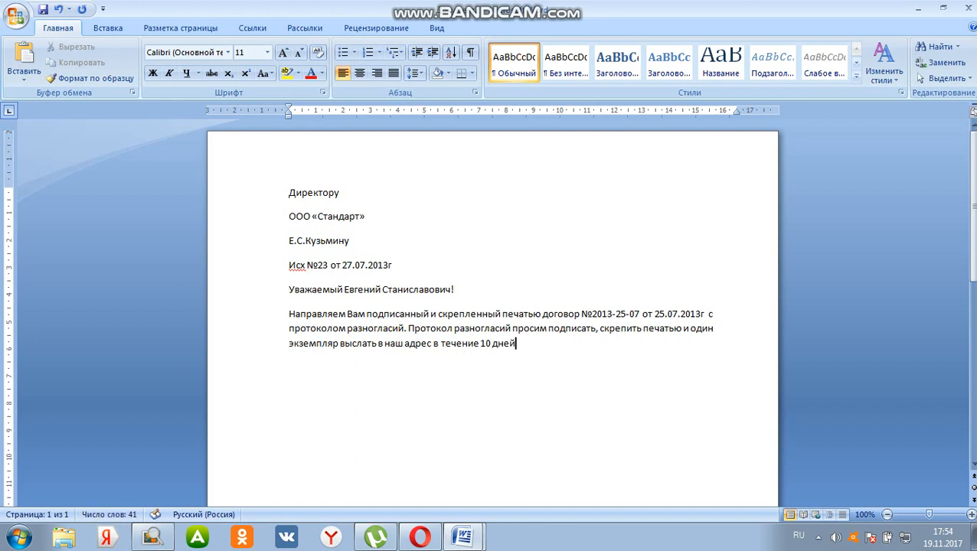
{"action": "type", "text": "."}
Check the sample letter, leave a blank line after the body paragraph and start the attachments line with "Приложения: 1) договор"
{"action": "mouse_move", "coordinate": [463, 536]}
{"action": "left_click", "coordinate": [408, 481]}
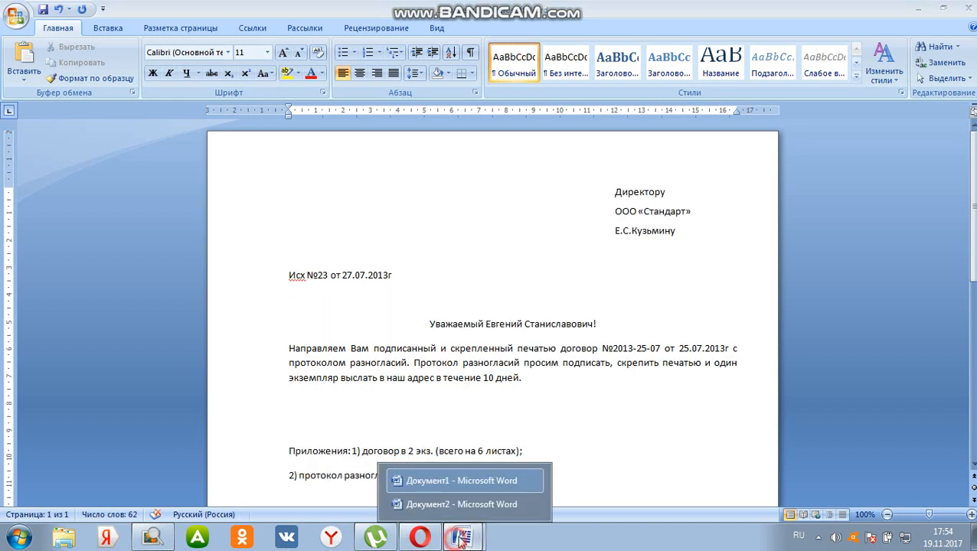
{"action": "left_click", "coordinate": [471, 504]}
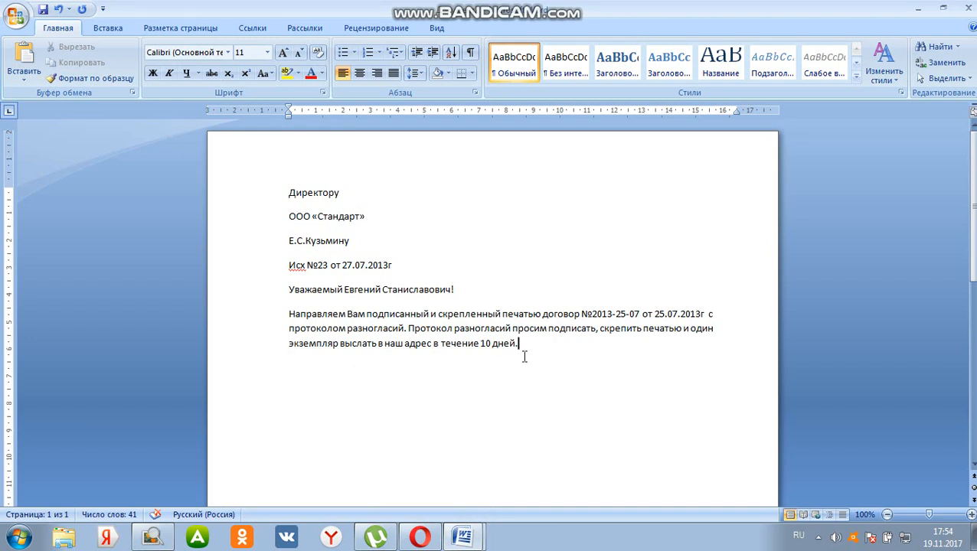
{"action": "key", "text": "Return"}
{"action": "key", "text": "Return"}
{"action": "type", "text": "Приложения:"}
{"action": "type", "text": "1"}
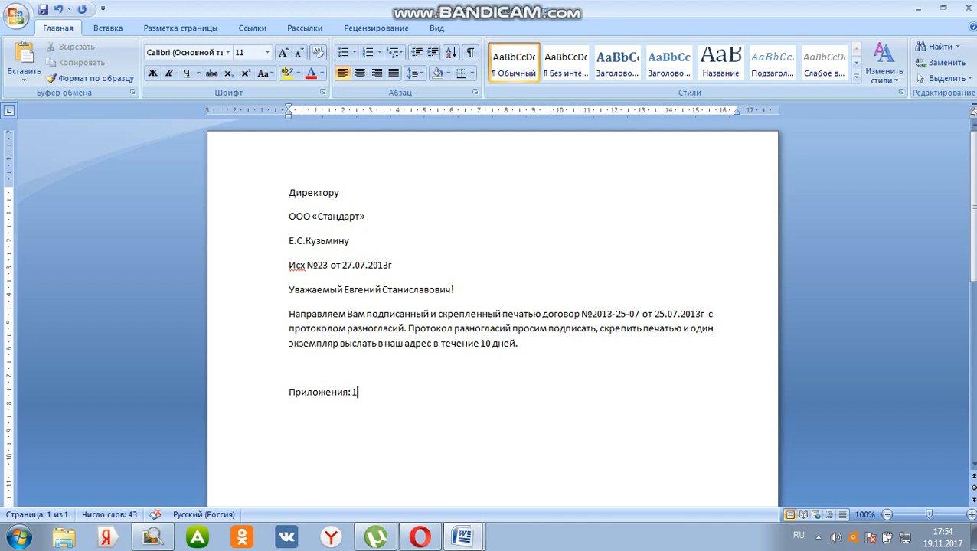
{"action": "type", "text": ") договор"}
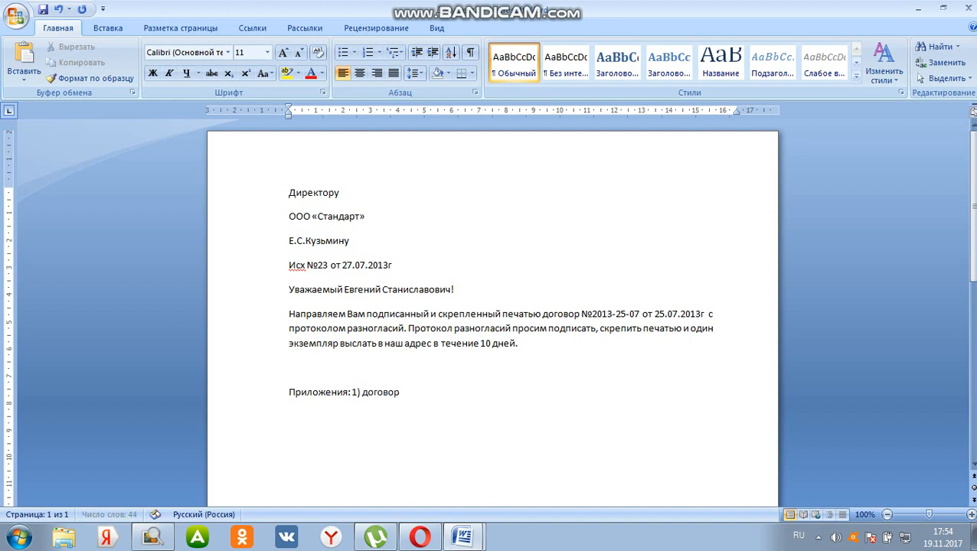
{"action": "type", "text": " в 2 экз. ("}
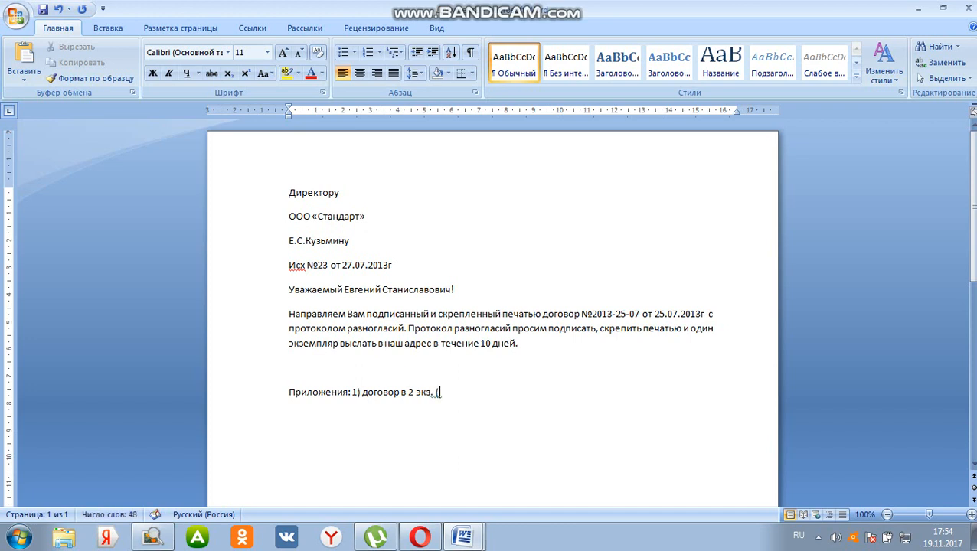
{"action": "type", "text": "всего на 6 листа"}
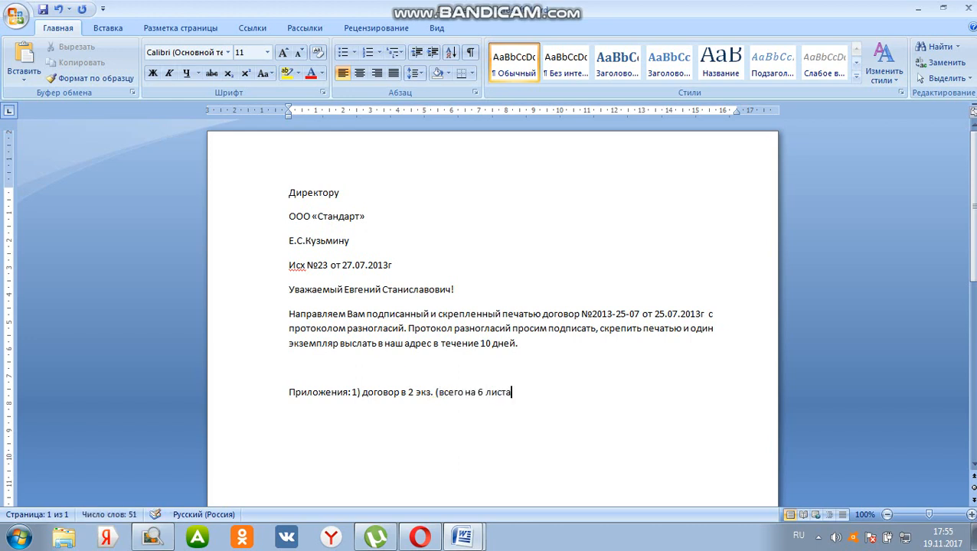
{"action": "type", "text": "х);"}
Start the second attachment item on a new line with "2) протокол разногласий в"
{"action": "key", "text": "Return"}
{"action": "type", "text": "2) проток"}
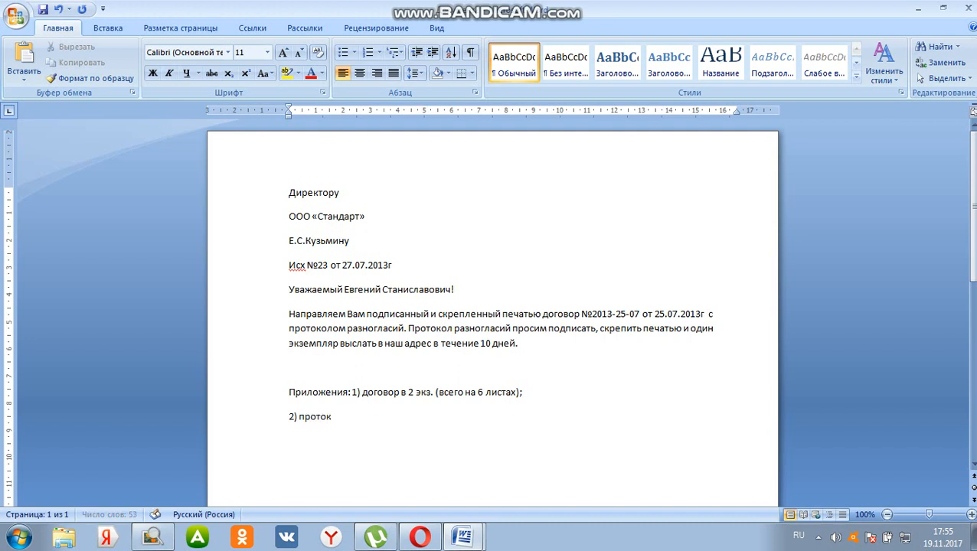
{"action": "type", "text": "ол разно"}
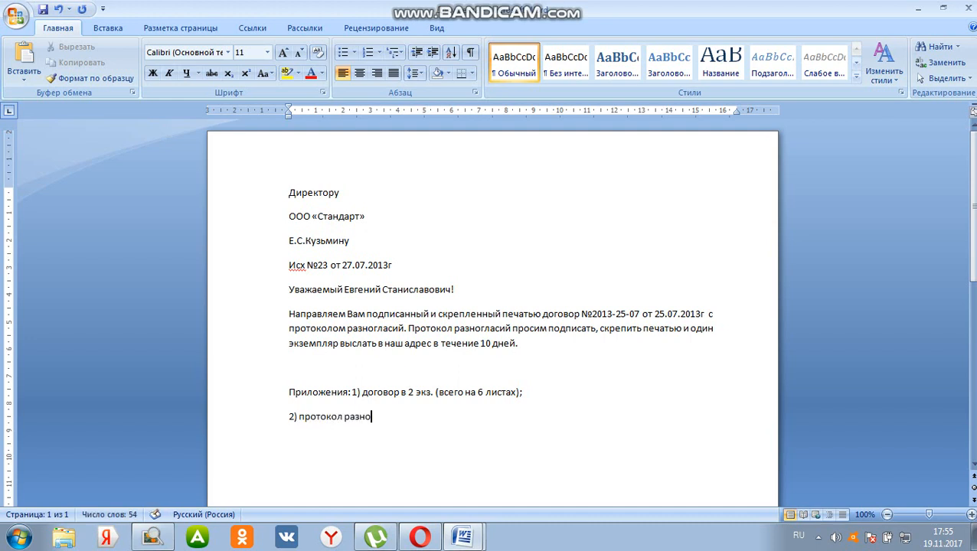
{"action": "type", "text": "гласий в 2экз."}
Complete the second attachment item with "2экз. (всего на 2 листах)." and indent its line to align under item 1
{"action": "type", "text": "(вс"}
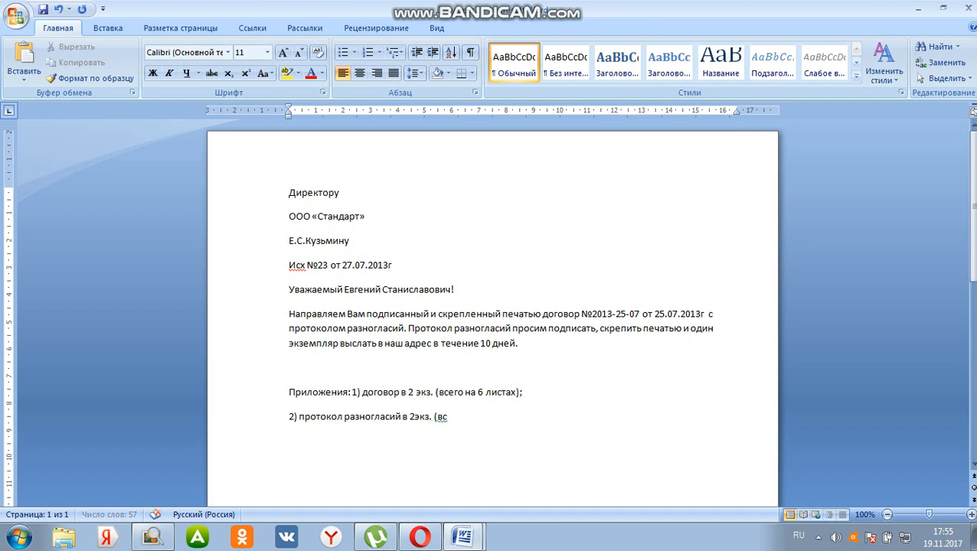
{"action": "type", "text": "его на 2 листа"}
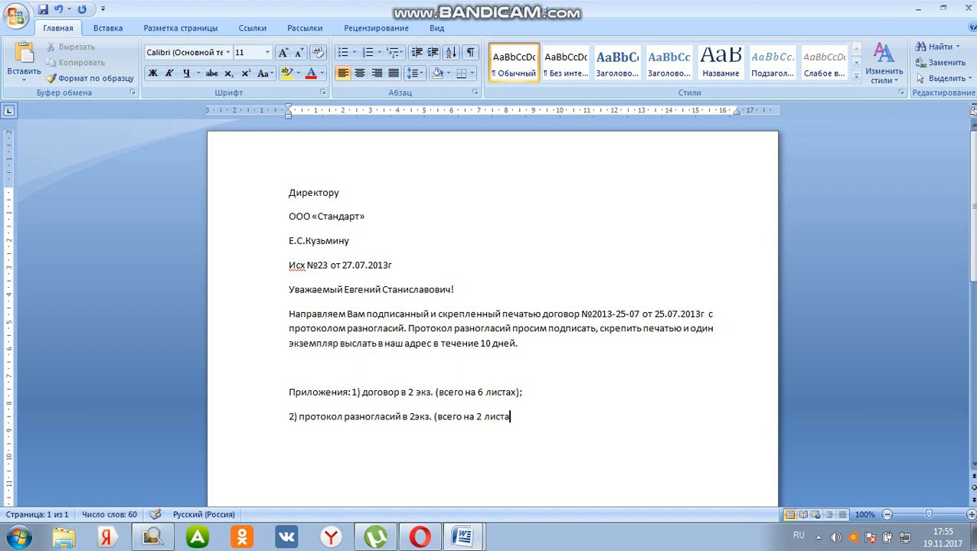
{"action": "type", "text": "х)."}
{"action": "left_click", "coordinate": [288, 418]}
{"action": "left_click", "coordinate": [290, 416]}
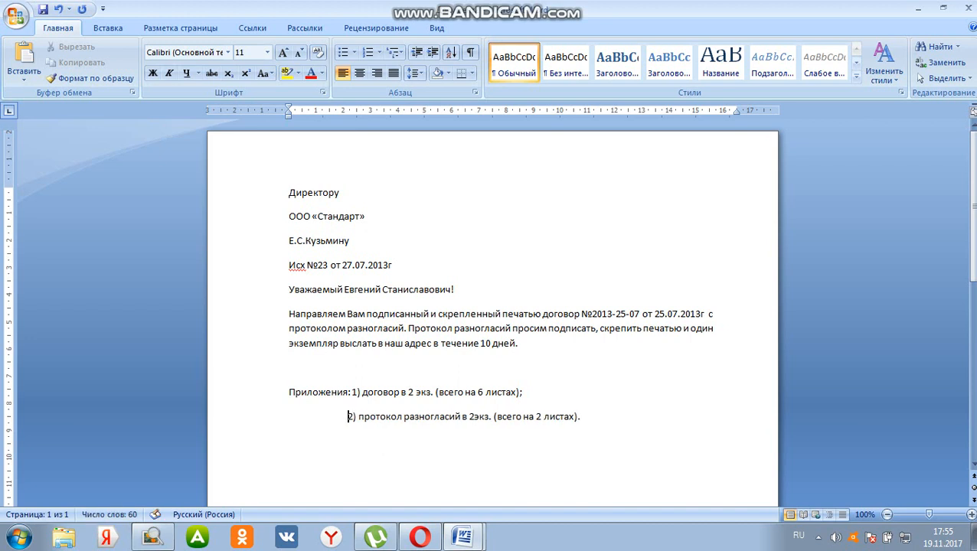
{"action": "left_click", "coordinate": [629, 415]}
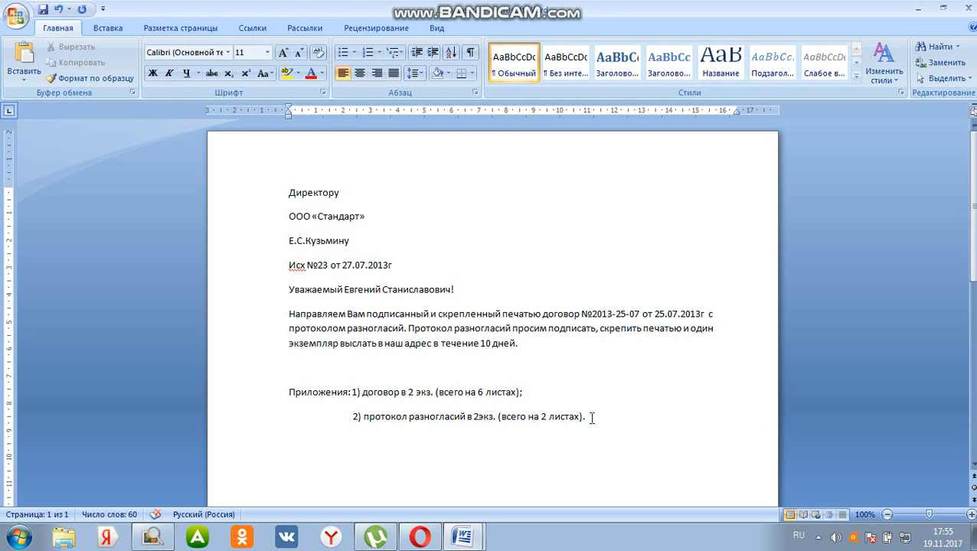
{"action": "key", "text": "Return"}
{"action": "key", "text": "ctrl+z"}
{"action": "left_click", "coordinate": [502, 418]}
{"action": "key", "text": "Return"}
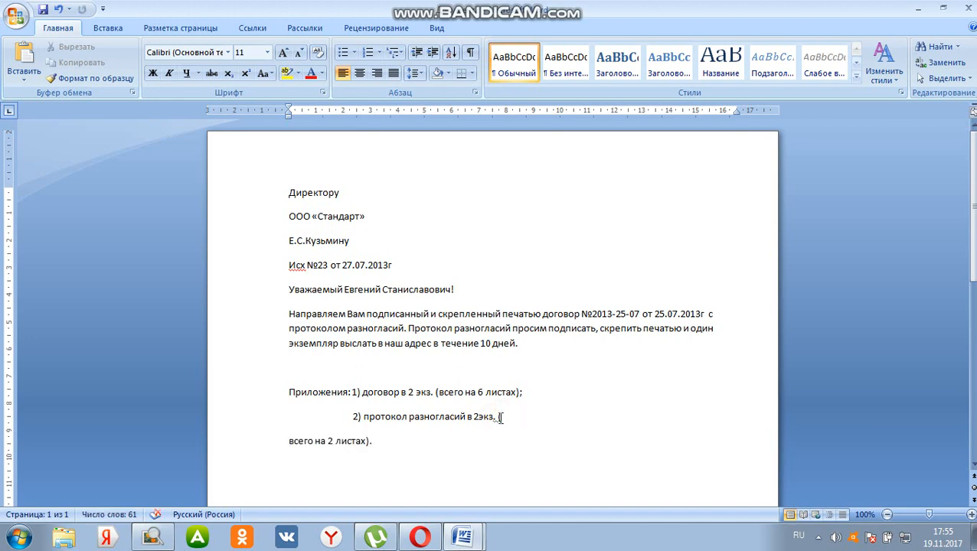
{"action": "left_click", "coordinate": [59, 11]}
Add a signature line below the attachments with the title "Директор" and the signatory's initials and surname
{"action": "left_click", "coordinate": [608, 420]}
{"action": "key", "text": "Return"}
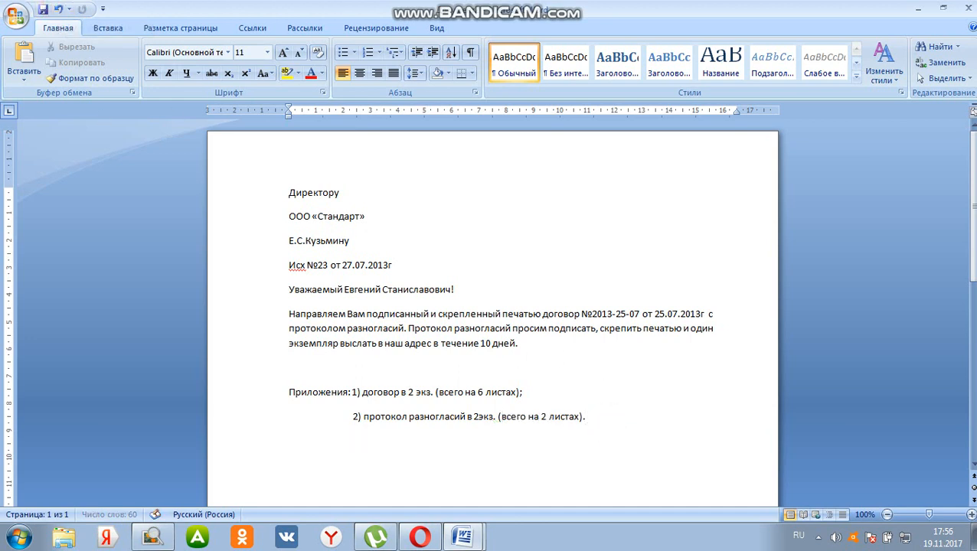
{"action": "type", "text": "Директор"}
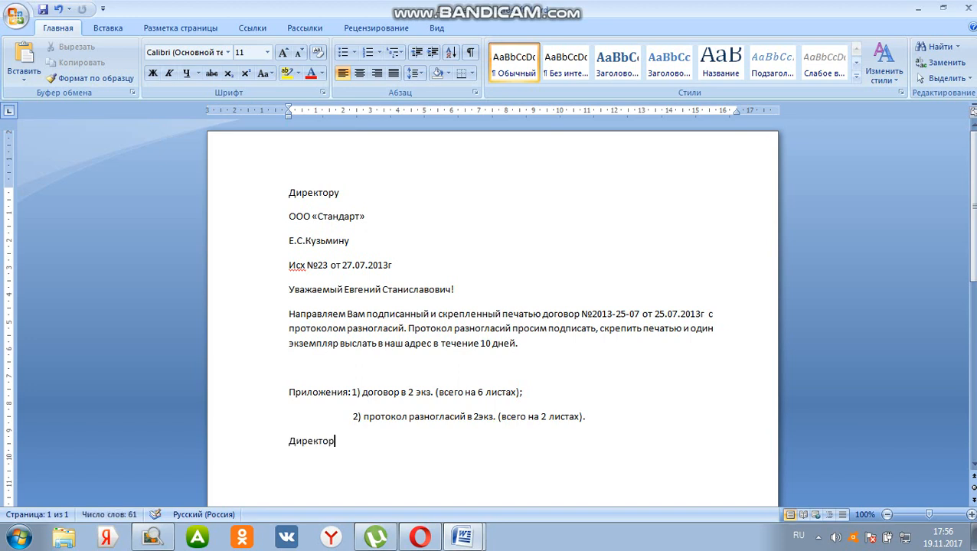
{"action": "type", "text": " С.М.Дыюк"}
{"action": "key", "text": "BackSpace"}
{"action": "key", "text": "BackSpace"}
{"action": "type", "text": "ков"}
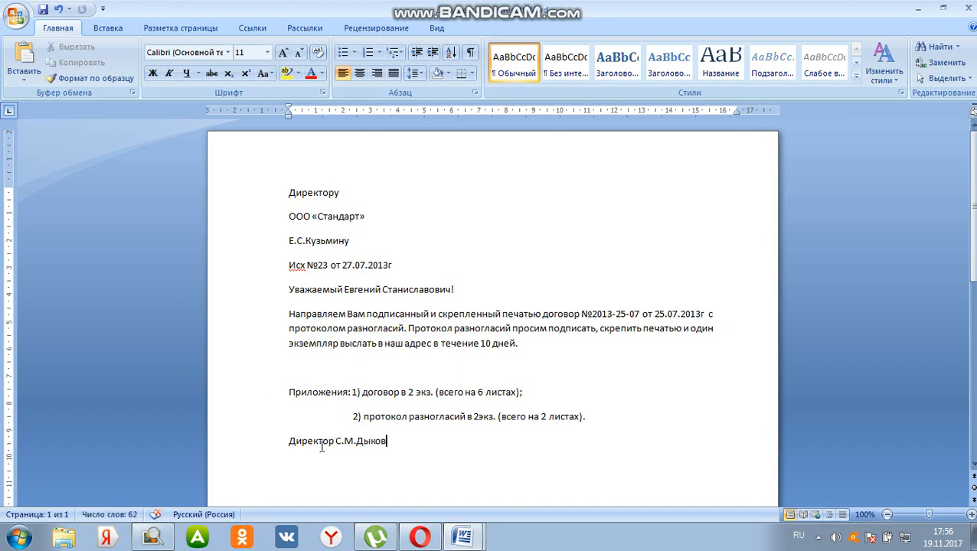
Insert a wide gap between "Директор" and the signatory's name on the signature line
{"action": "left_click", "coordinate": [334, 441]}
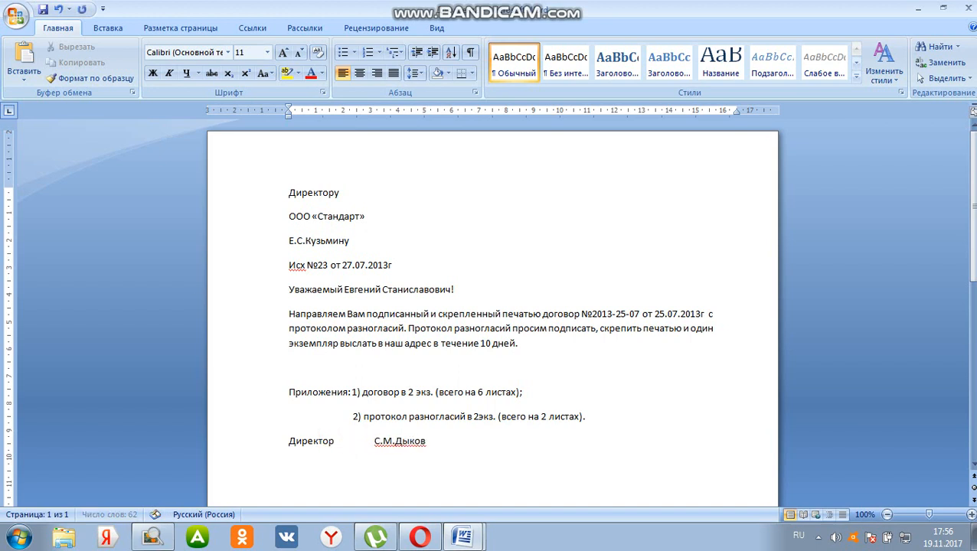
{"action": "left_click", "coordinate": [297, 440]}
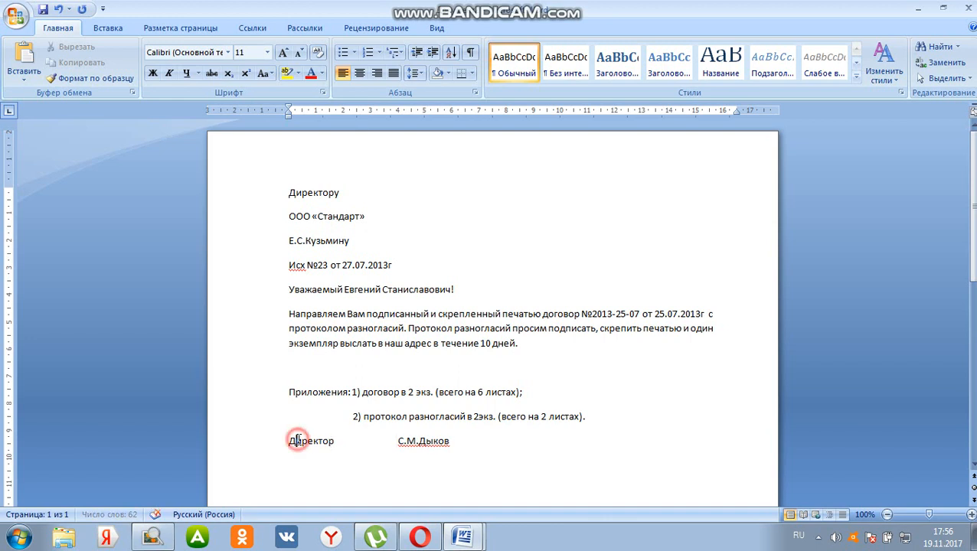
{"action": "left_click", "coordinate": [291, 441]}
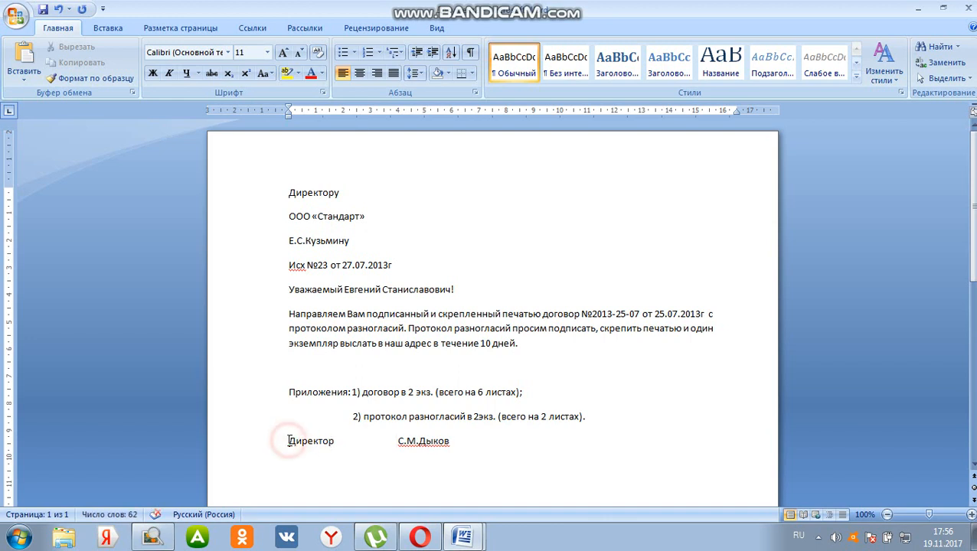
Review the layout of the finished sample letter in the other document and return to the new letter
{"action": "mouse_move", "coordinate": [462, 536]}
{"action": "left_click", "coordinate": [441, 477]}
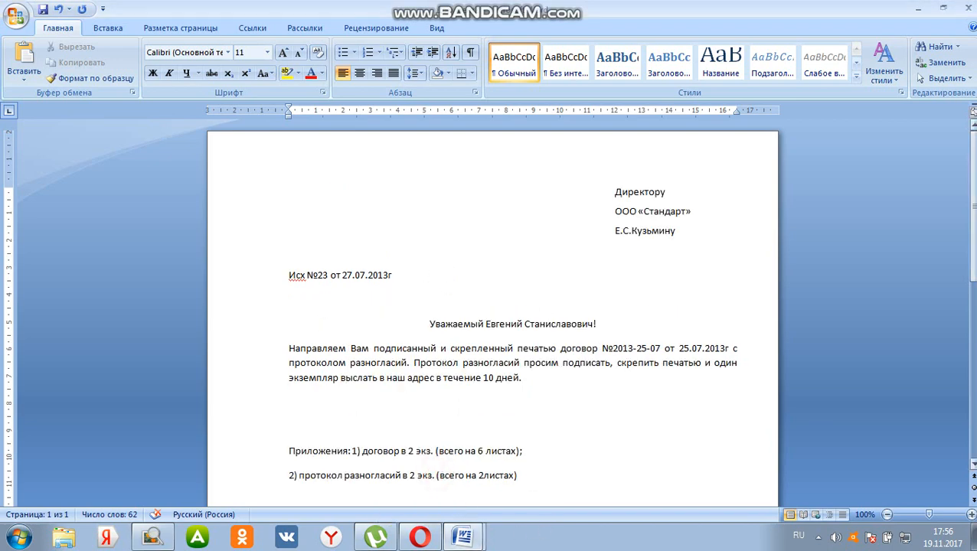
{"action": "mouse_move", "coordinate": [974, 222]}
{"action": "left_mouse_down"}
{"action": "mouse_move", "coordinate": [973, 274]}
{"action": "mouse_move", "coordinate": [974, 227]}
{"action": "left_mouse_up"}
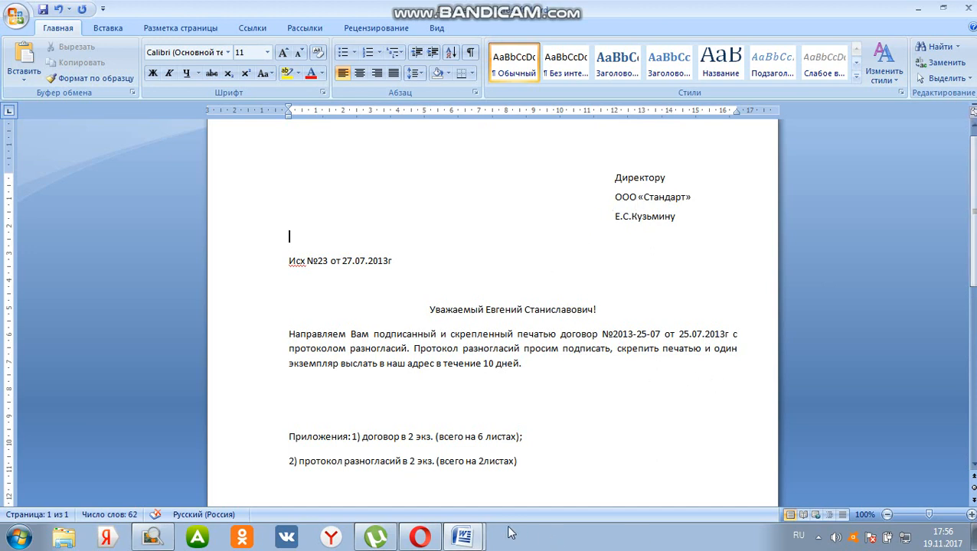
{"action": "mouse_move", "coordinate": [467, 535]}
{"action": "left_click", "coordinate": [490, 504]}
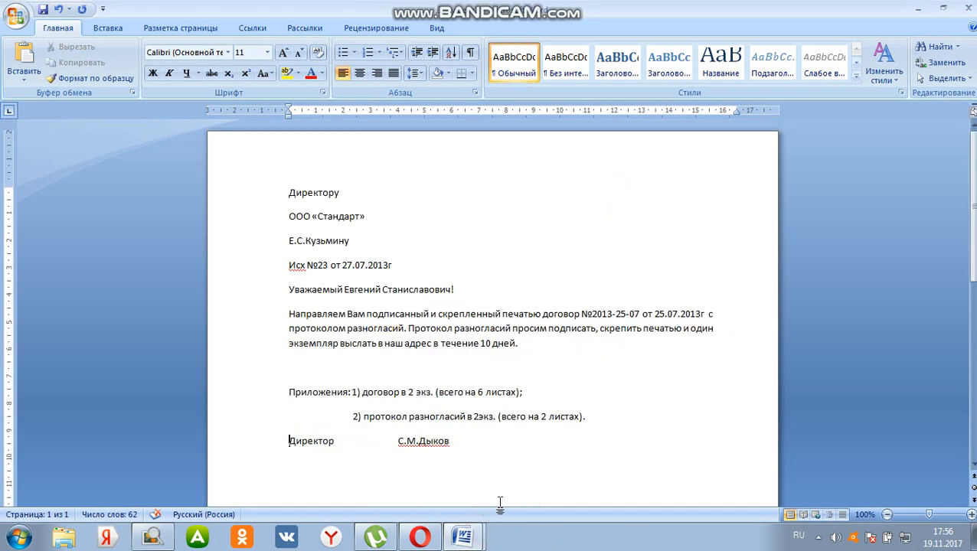
Hide the ruler and show it again
{"action": "left_click", "coordinate": [289, 192]}
{"action": "left_click", "coordinate": [289, 192]}
{"action": "left_click_drag", "start_coordinate": [291, 193], "coordinate": [371, 250]}
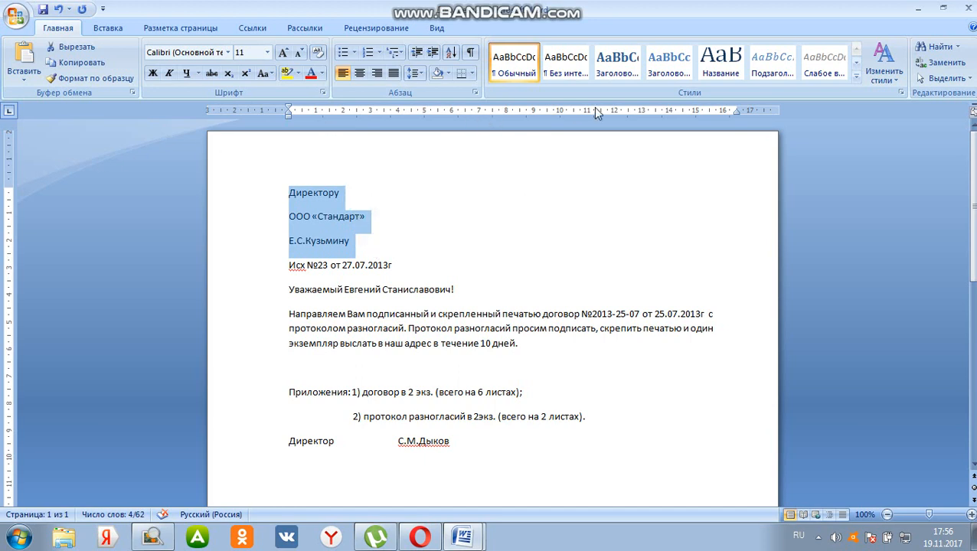
{"action": "left_click", "coordinate": [436, 28]}
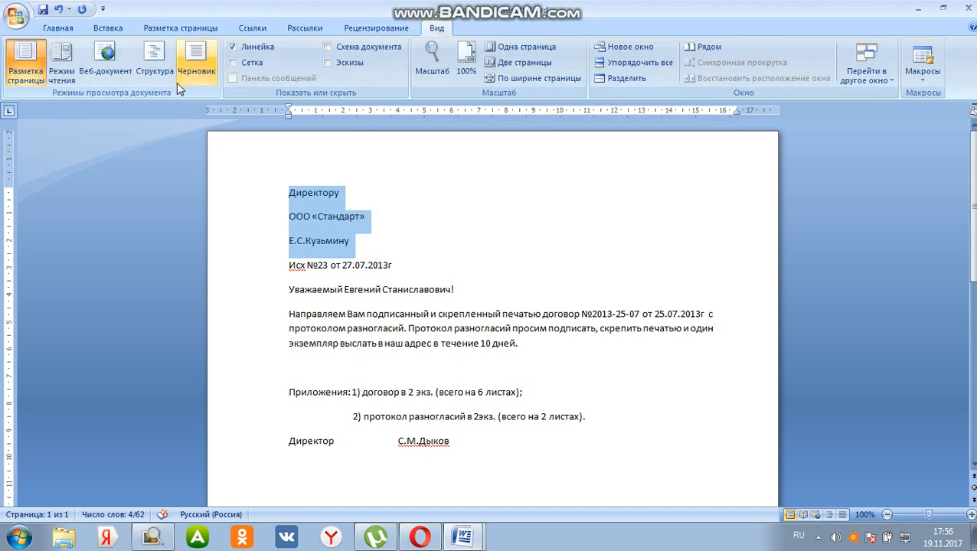
{"action": "left_click", "coordinate": [377, 174]}
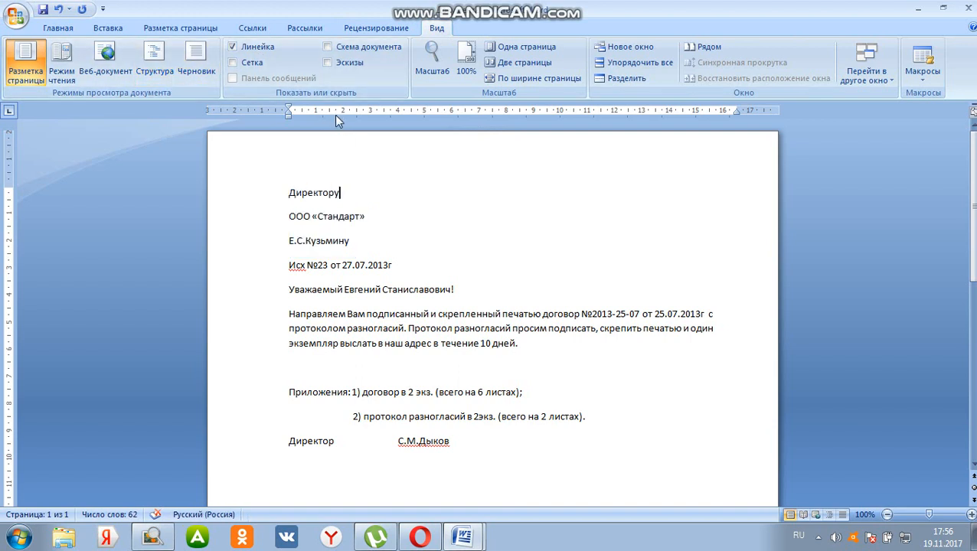
{"action": "left_click", "coordinate": [249, 47]}
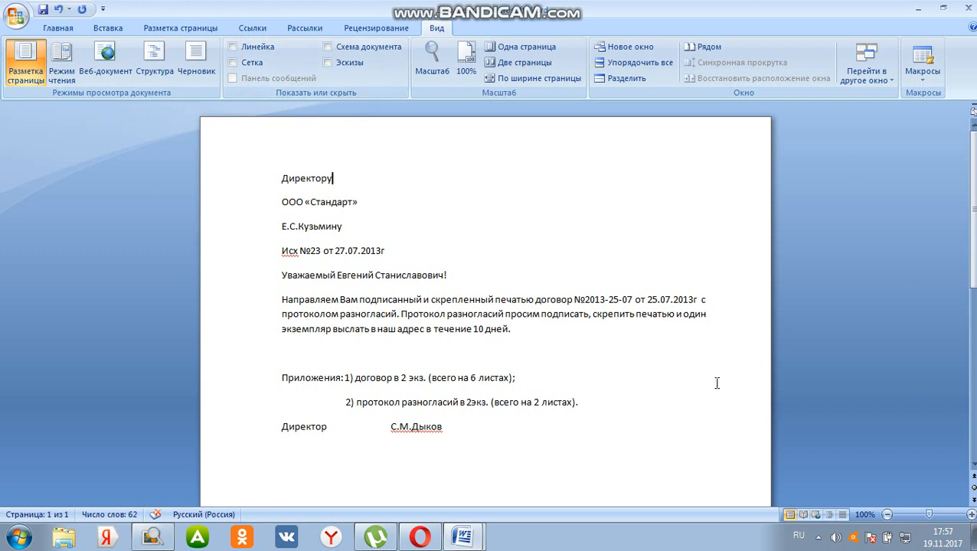
{"action": "left_click", "coordinate": [256, 47]}
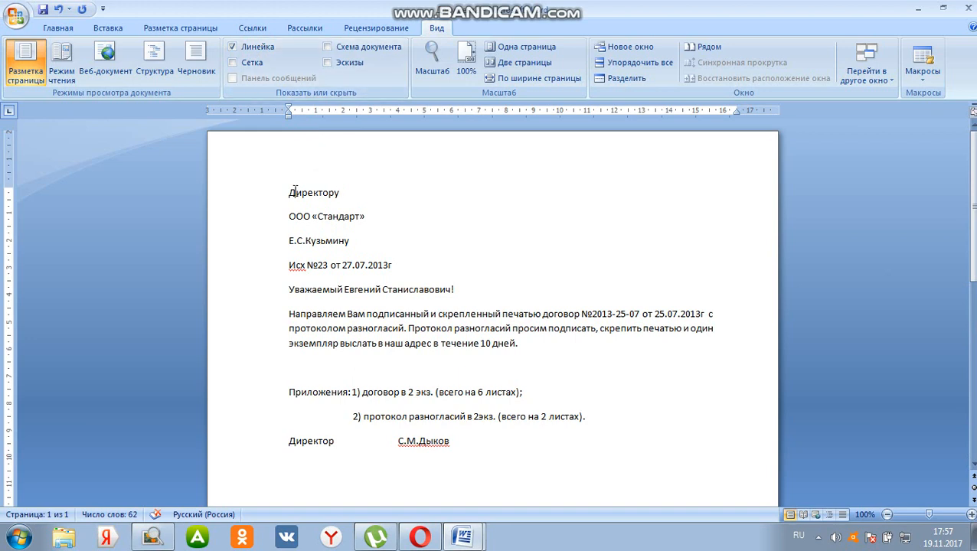
Set a 12 cm left indent in the paragraph settings for the three recipient lines at the top of the letter
{"action": "mouse_move", "coordinate": [293, 191]}
{"action": "left_mouse_down"}
{"action": "mouse_move", "coordinate": [336, 198]}
{"action": "mouse_move", "coordinate": [369, 241]}
{"action": "left_mouse_up"}
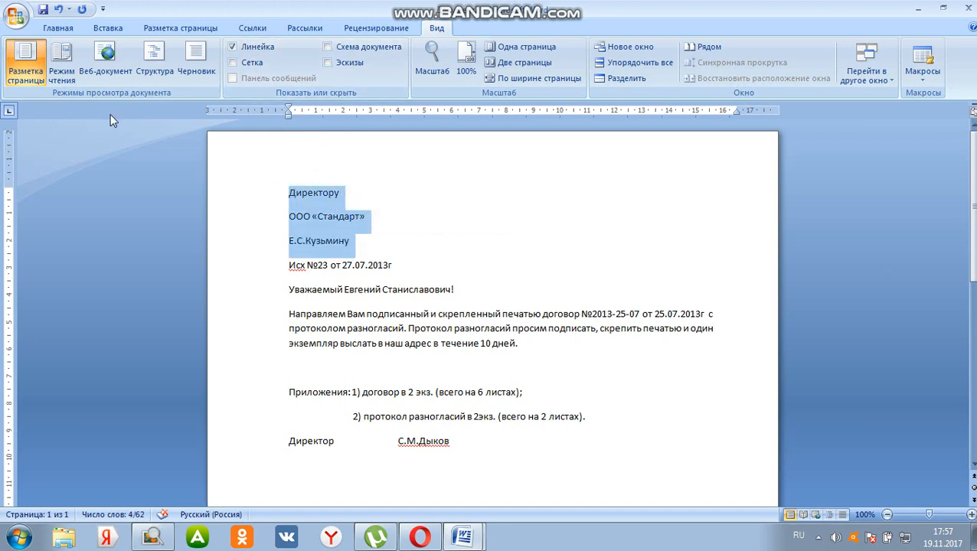
{"action": "left_click", "coordinate": [72, 28]}
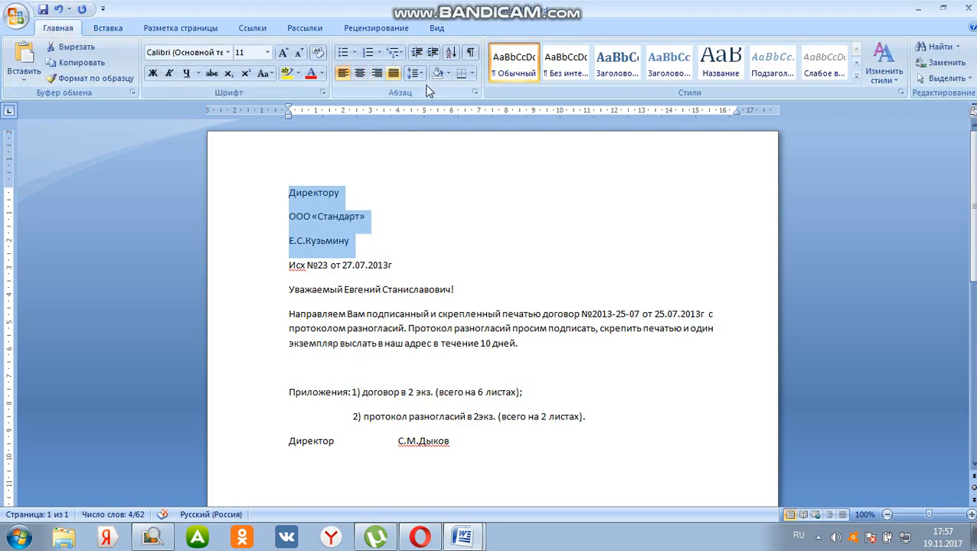
{"action": "left_click", "coordinate": [475, 92]}
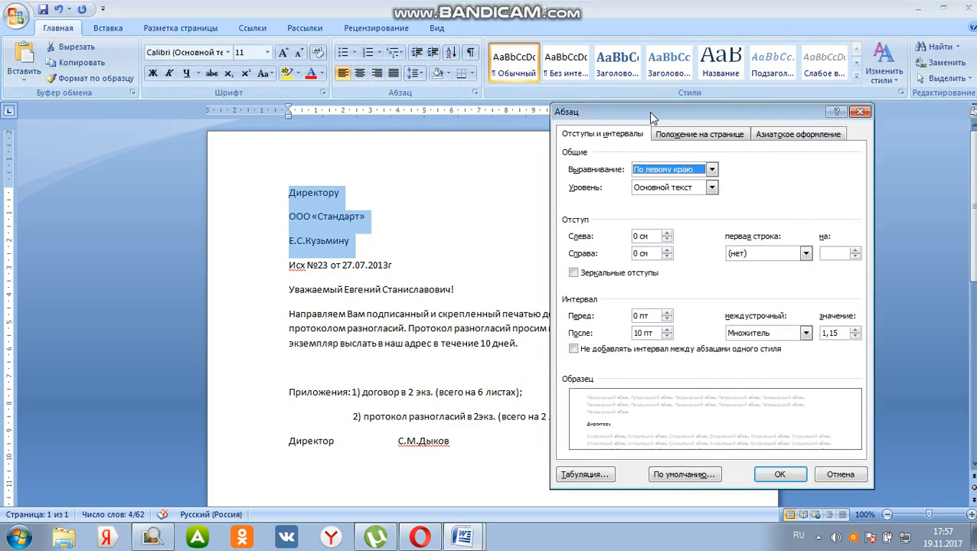
{"action": "left_click_drag", "start_coordinate": [671, 115], "coordinate": [663, 129]}
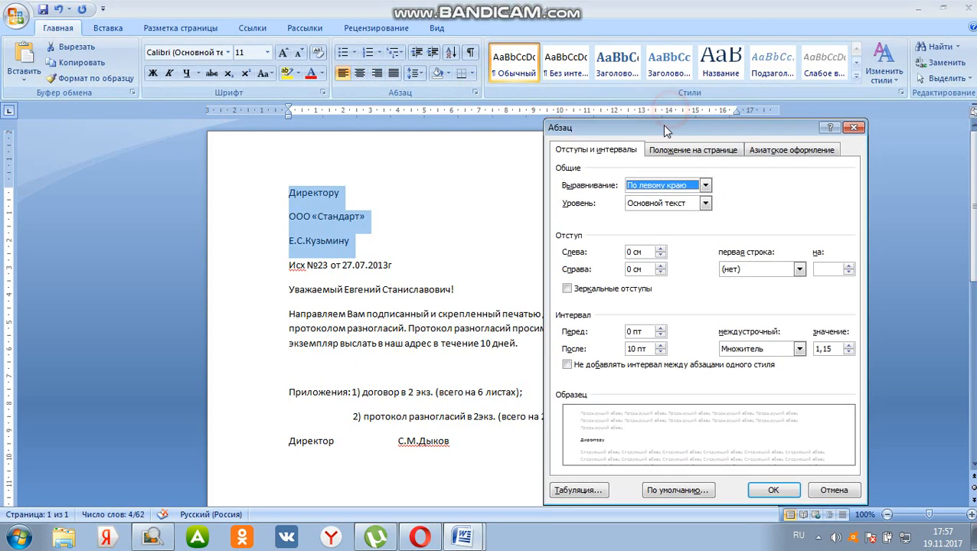
{"action": "left_click", "coordinate": [628, 150]}
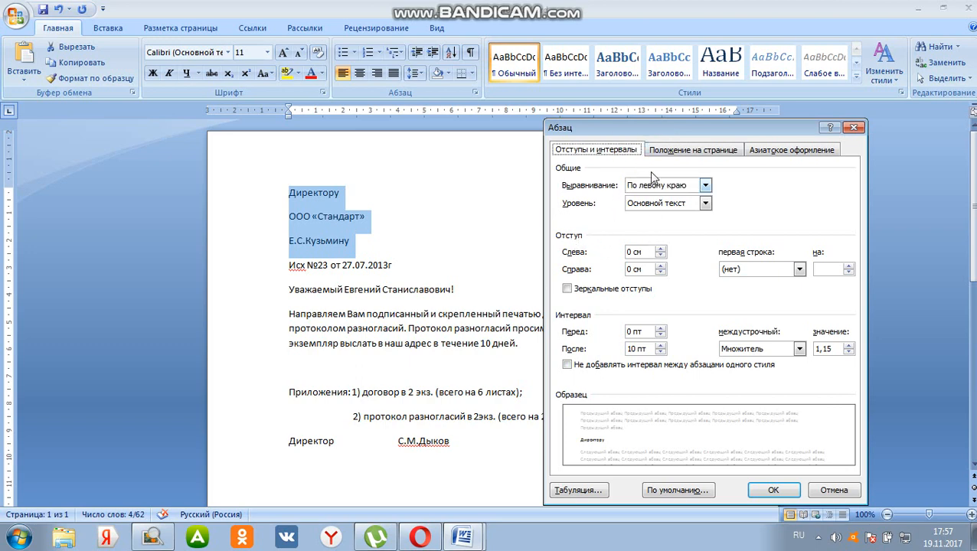
{"action": "left_click_drag", "start_coordinate": [668, 133], "coordinate": [643, 199]}
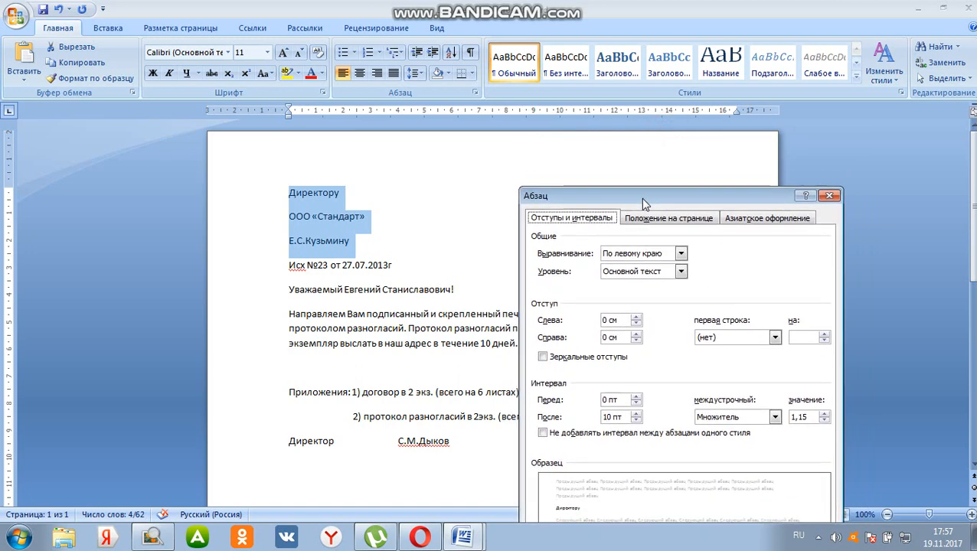
{"action": "double_click", "coordinate": [612, 320]}
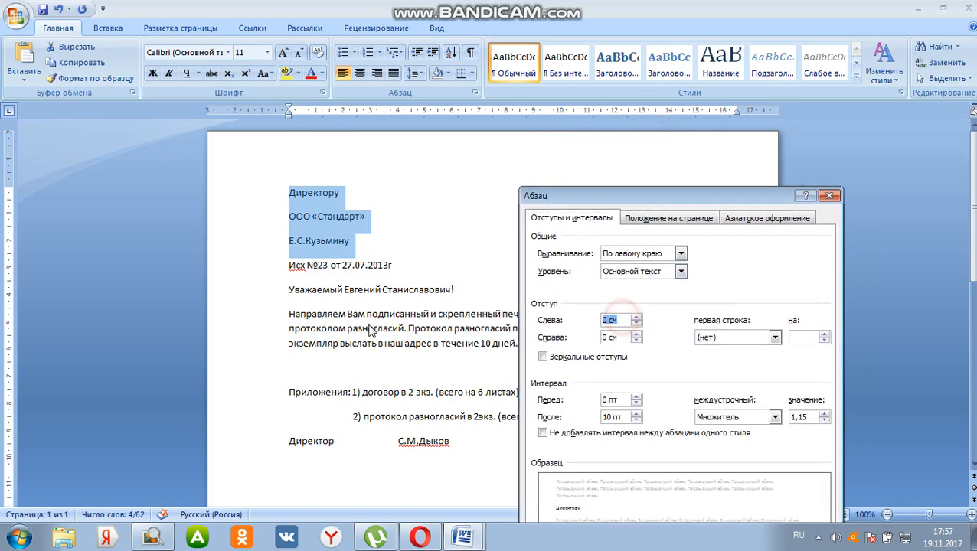
{"action": "type", "text": "12"}
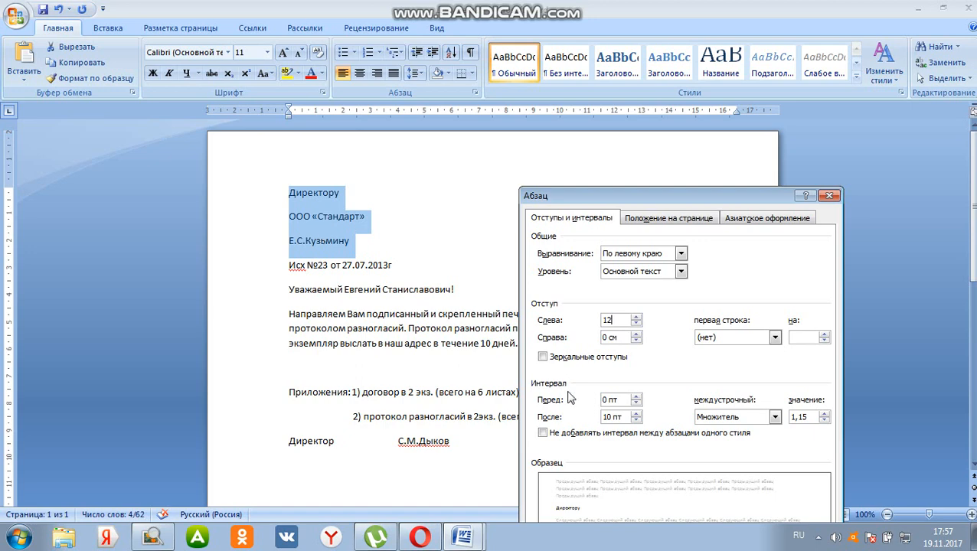
Set the recipient lines' spacing after to 5 pt and line spacing to single (Одинарный), and apply the paragraph settings
{"action": "left_click", "coordinate": [610, 417]}
{"action": "double_click", "coordinate": [611, 417]}
{"action": "type", "text": "5"}
{"action": "left_click_drag", "start_coordinate": [676, 197], "coordinate": [681, 76]}
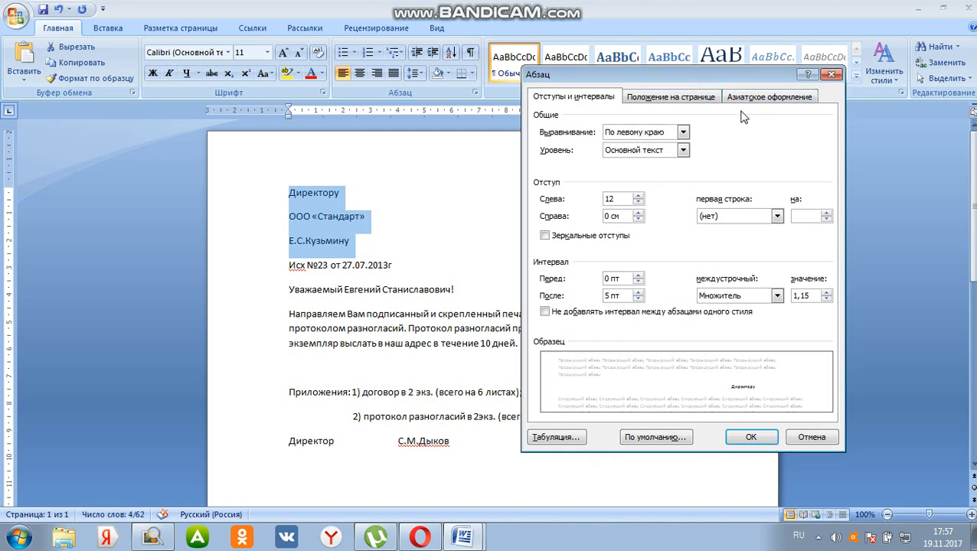
{"action": "left_click", "coordinate": [776, 296]}
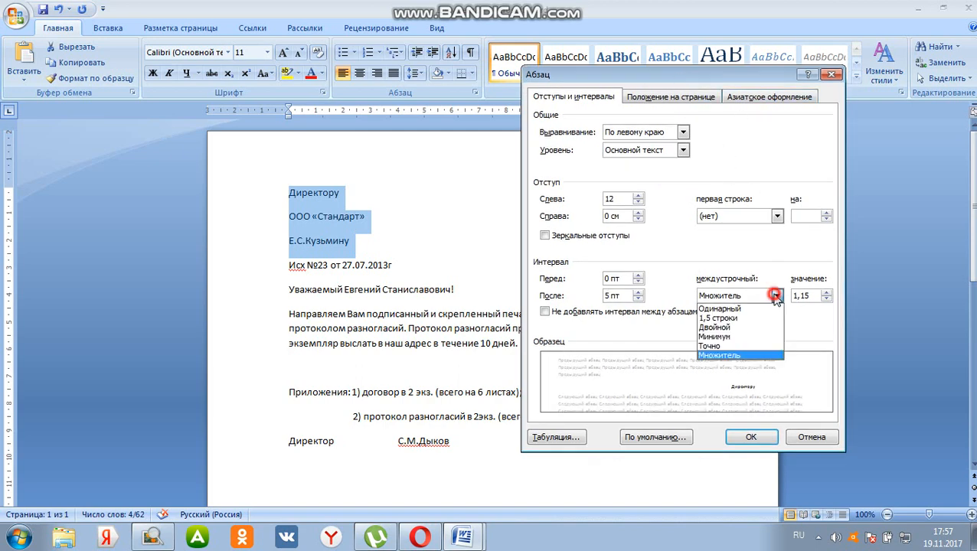
{"action": "left_click", "coordinate": [735, 309]}
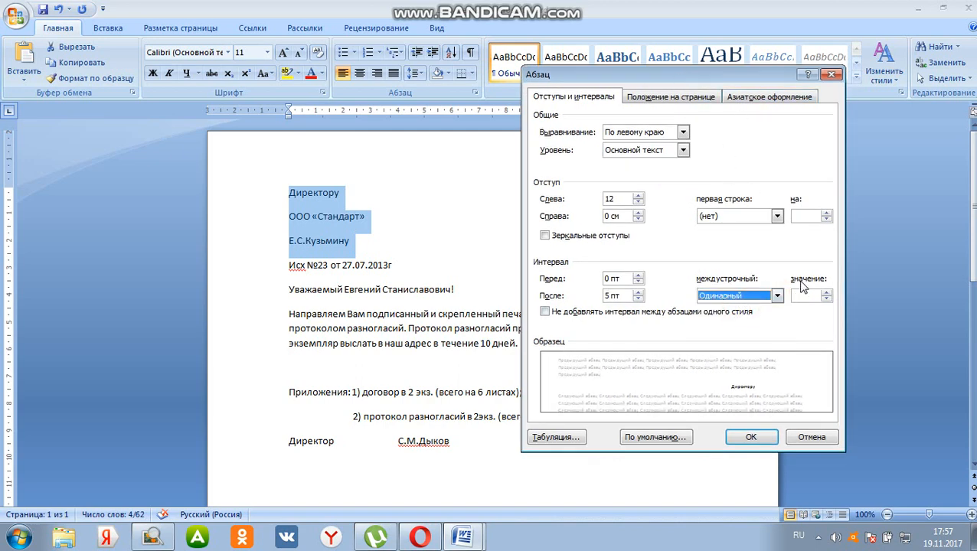
{"action": "left_click", "coordinate": [760, 437]}
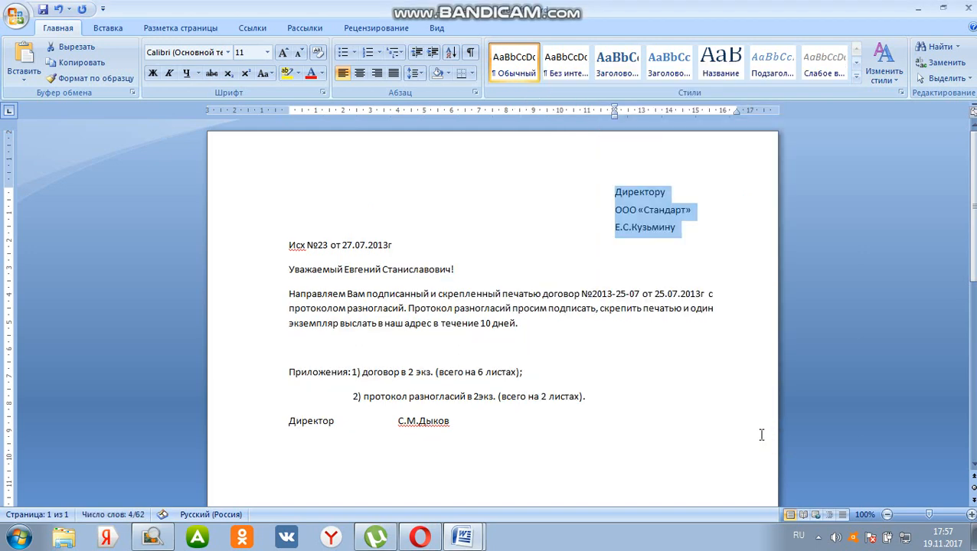
Insert two blank lines above the "Исх №23 от 27.07.2013г" line and one blank line above the salutation
{"action": "left_click", "coordinate": [331, 253]}
{"action": "left_click", "coordinate": [288, 245]}
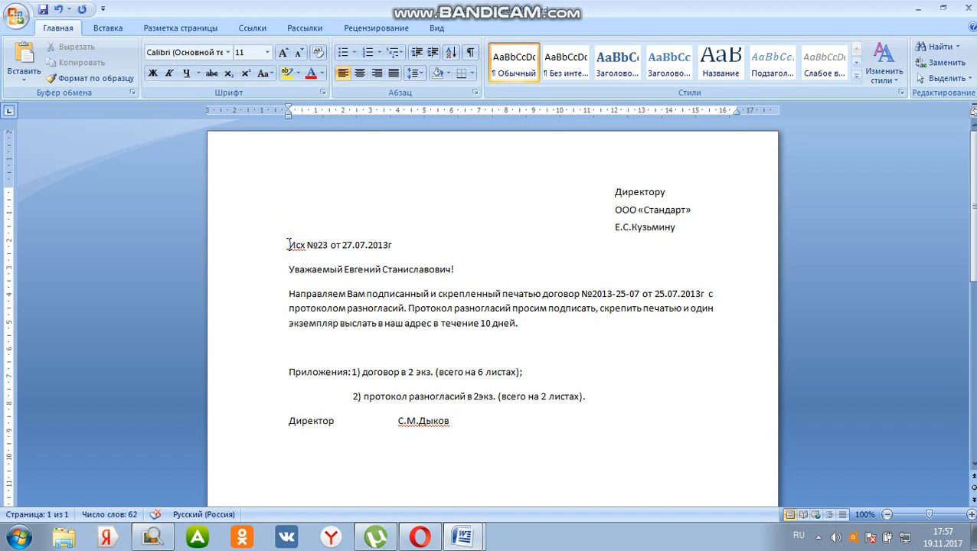
{"action": "key", "text": "Return"}
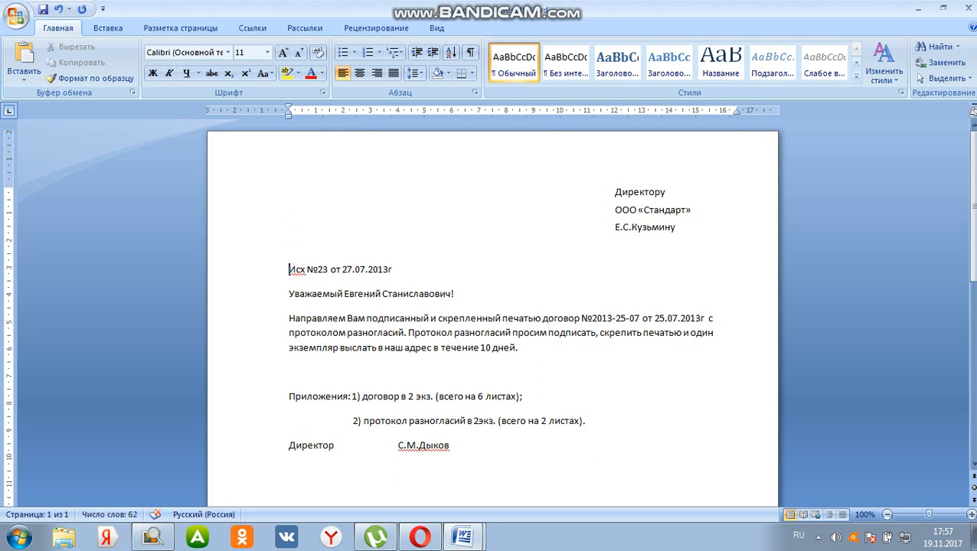
{"action": "key", "text": "Return"}
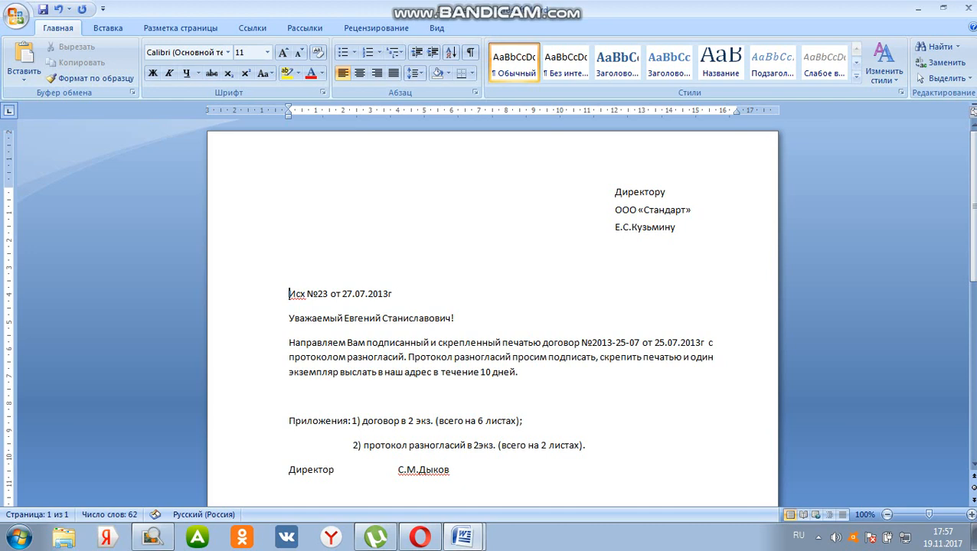
{"action": "left_click", "coordinate": [289, 317]}
{"action": "key", "text": "Return"}
Check the sample letter in the other document and center the salutation line in the new letter
{"action": "mouse_move", "coordinate": [462, 536]}
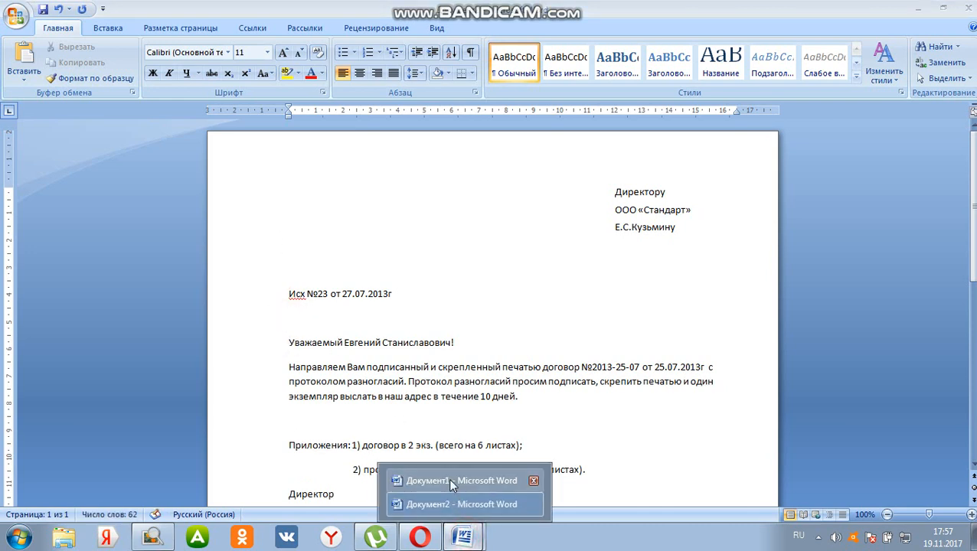
{"action": "left_click", "coordinate": [393, 505]}
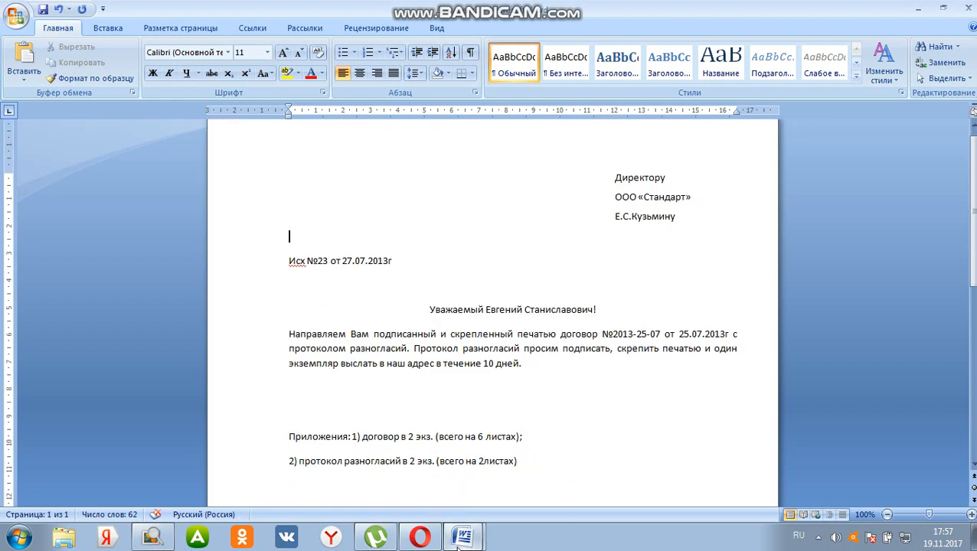
{"action": "mouse_move", "coordinate": [463, 535]}
{"action": "left_click", "coordinate": [489, 504]}
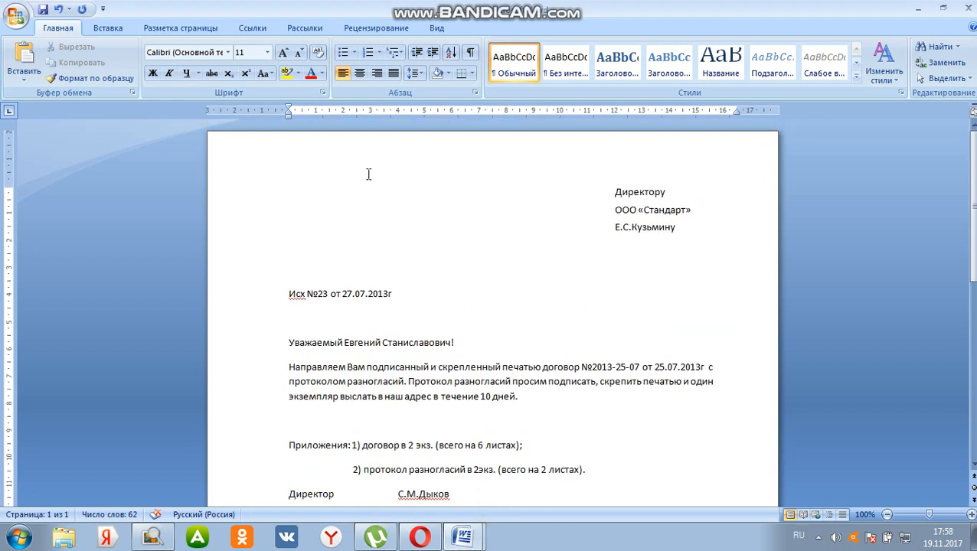
{"action": "left_click", "coordinate": [360, 74]}
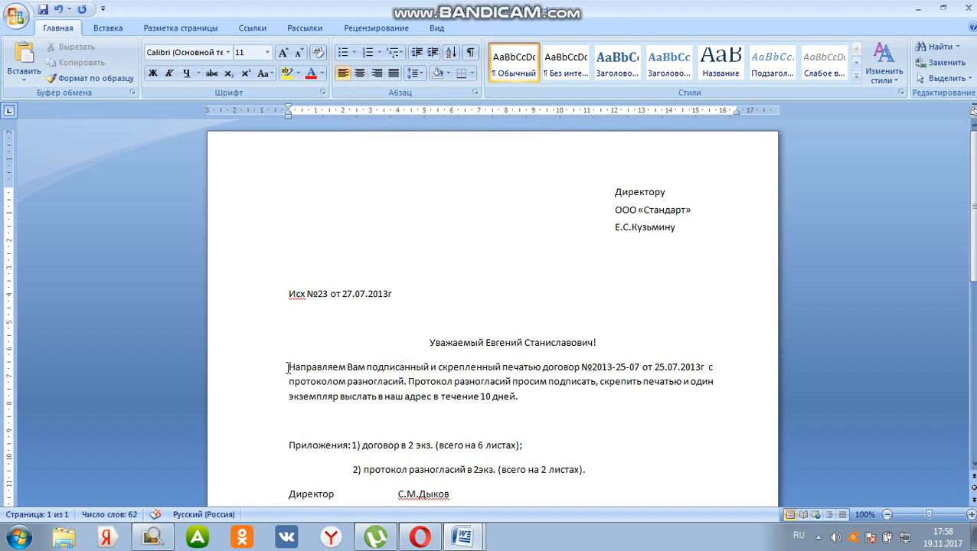
Justify the body paragraph beginning "Направляем Вам подписанный" to both margins
{"action": "left_click_drag", "start_coordinate": [288, 367], "coordinate": [724, 405]}
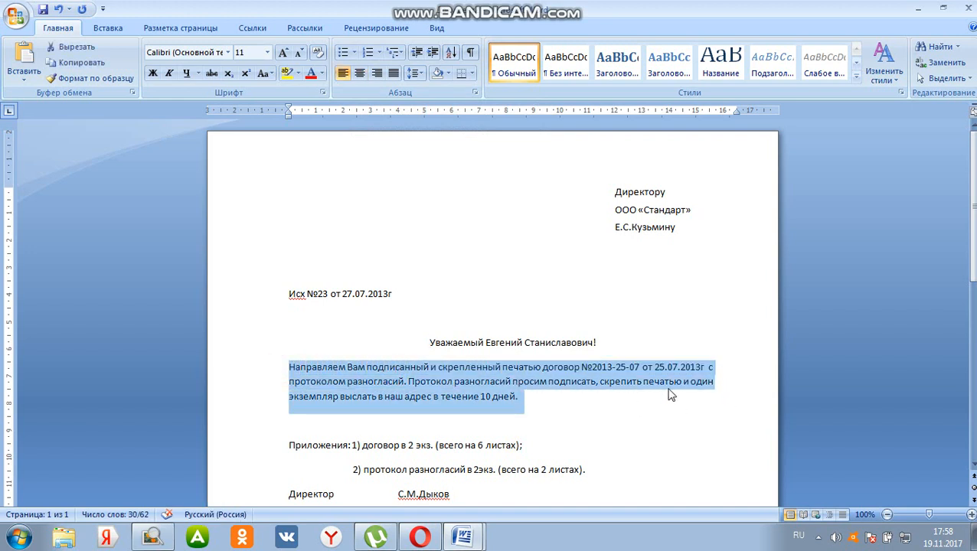
{"action": "left_click", "coordinate": [597, 412]}
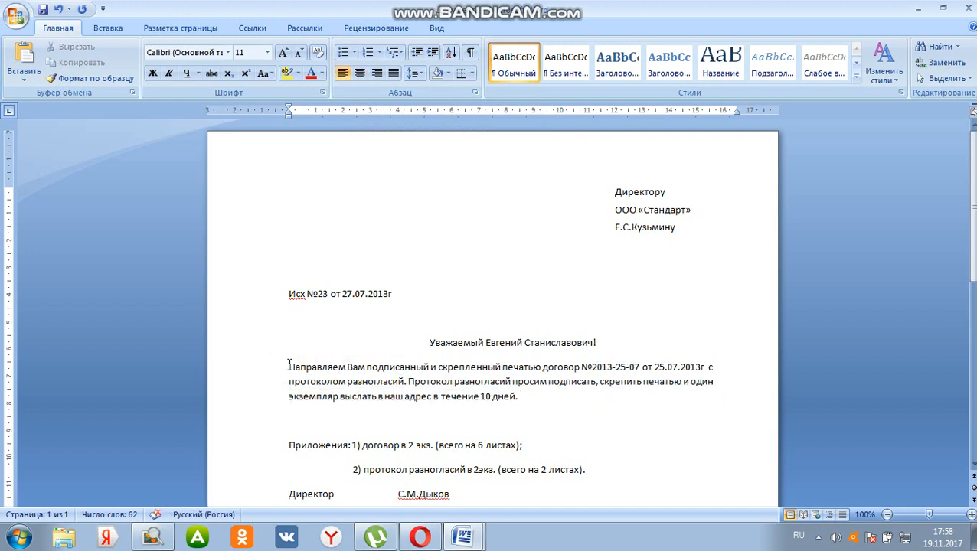
{"action": "left_click_drag", "start_coordinate": [288, 366], "coordinate": [523, 405]}
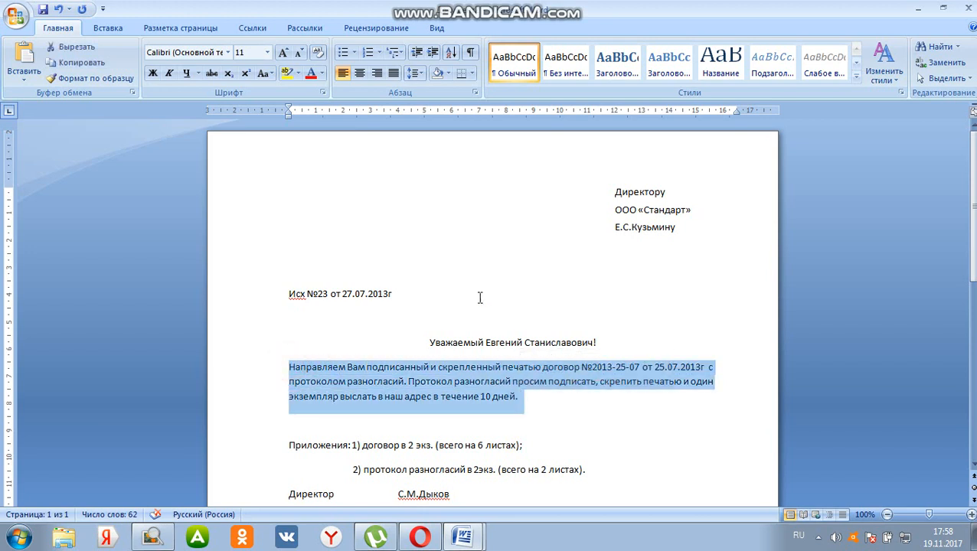
{"action": "left_click", "coordinate": [394, 73]}
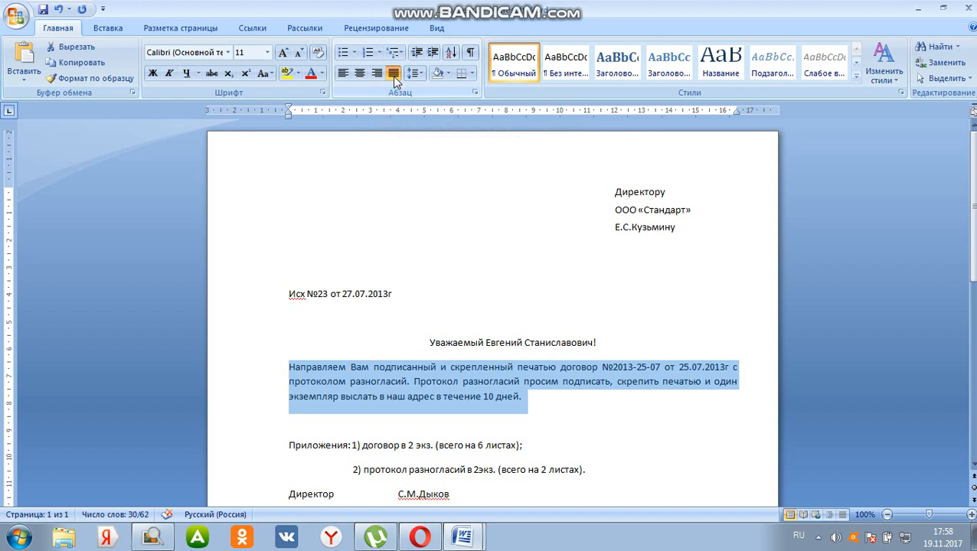
{"action": "left_click", "coordinate": [494, 410]}
{"action": "left_click", "coordinate": [550, 398]}
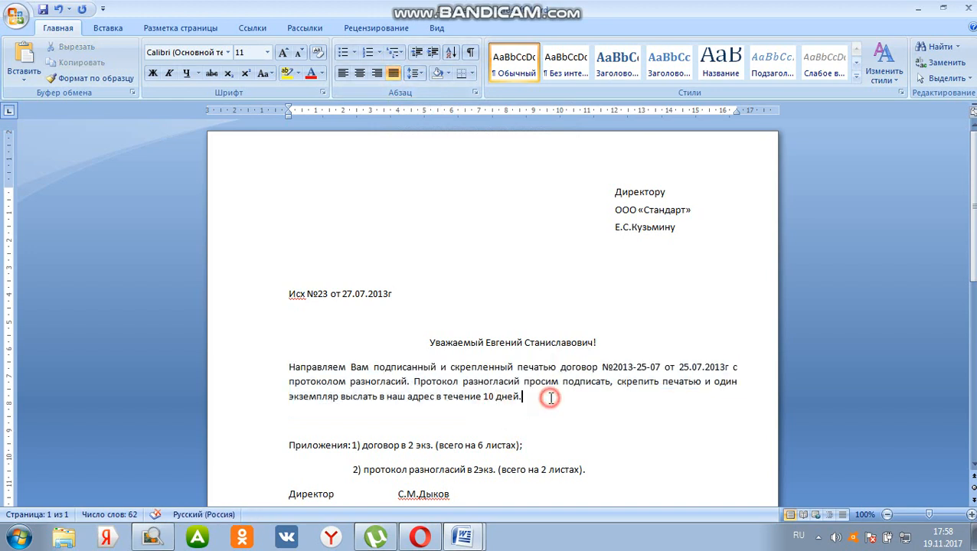
Insert a blank line between the salutation and the body paragraph
{"action": "left_click", "coordinate": [290, 366]}
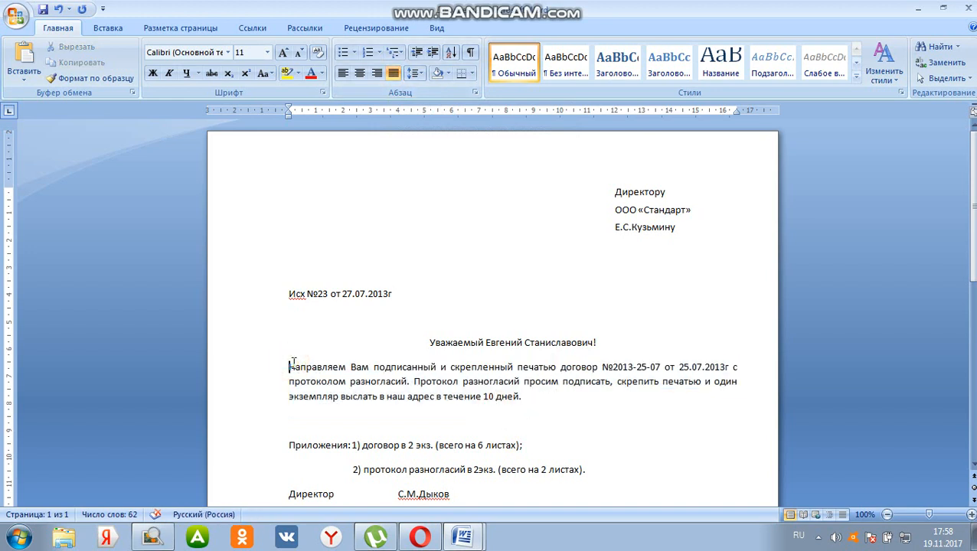
{"action": "key", "text": "Return"}
{"action": "scroll", "coordinate": [286, 351], "scroll_direction": "down", "scroll_amount": 1}
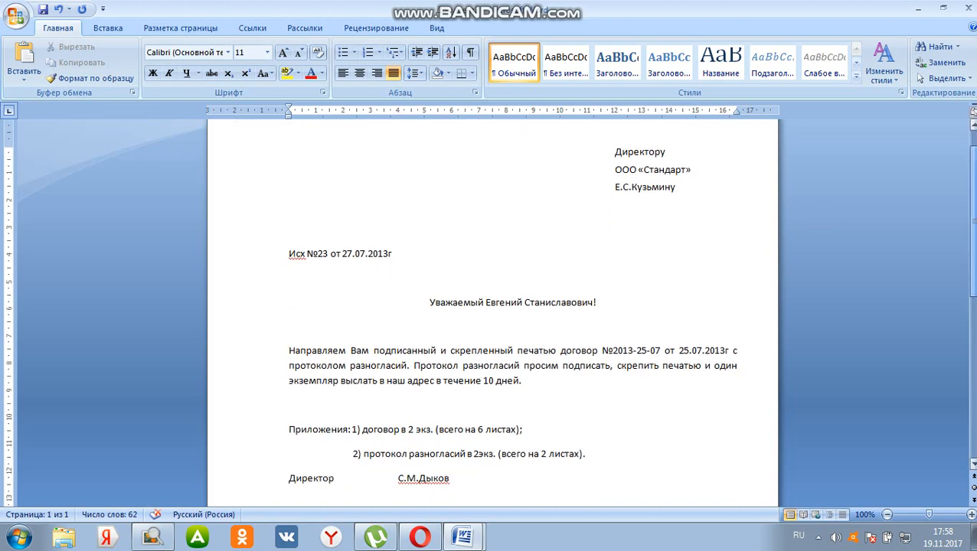
Open the paragraph settings for the body paragraph
{"action": "left_click", "coordinate": [475, 93]}
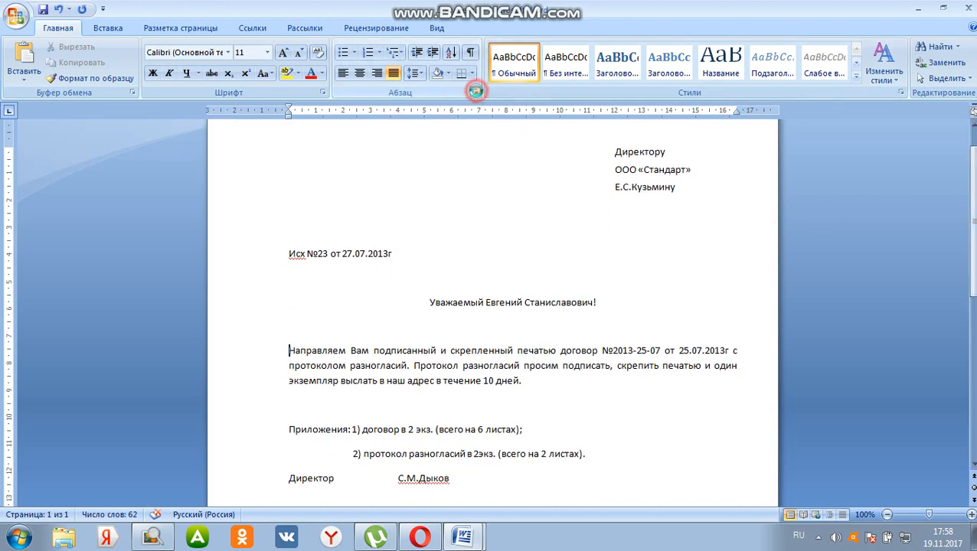